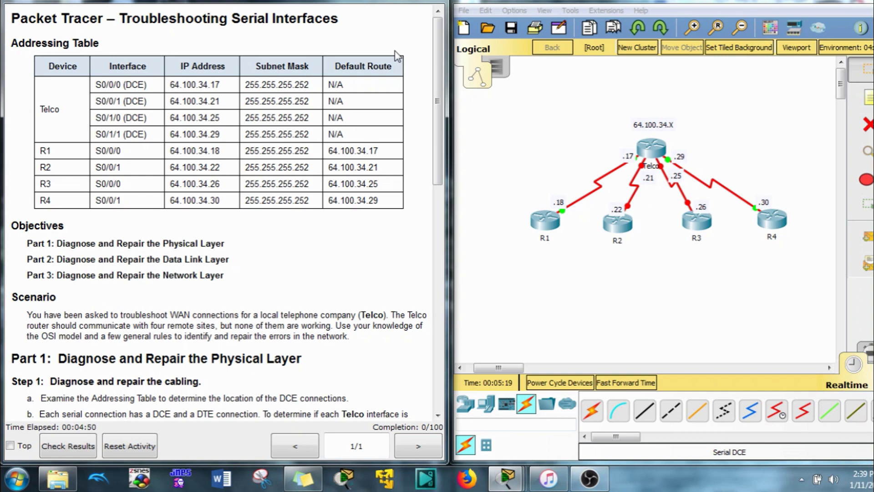
Read the Part 1 cabling instructions and examine the serial links between Telco and the four remote routers in the topology.
scroll(399, 77, down, 3)
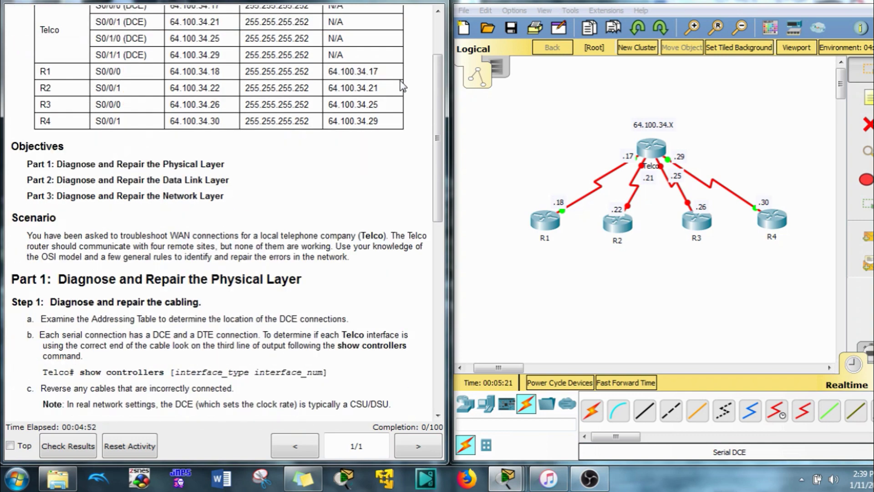
scroll(230, 176, down, 4)
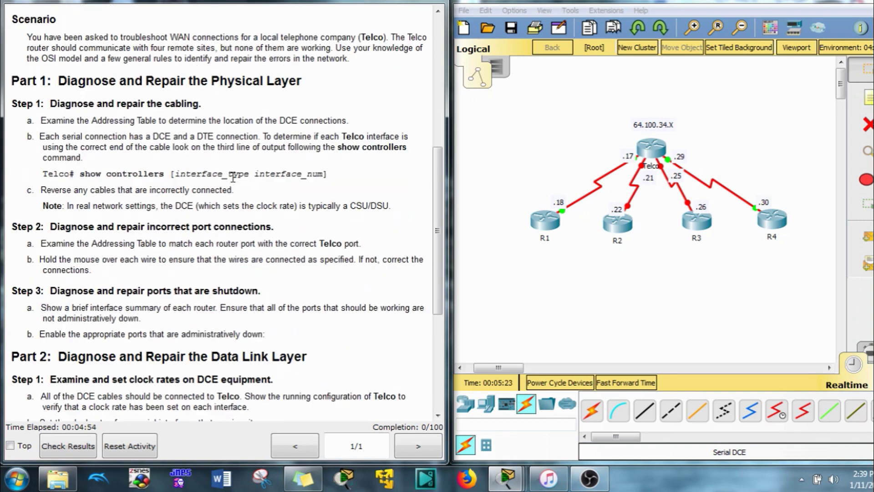
scroll(230, 177, up, 1)
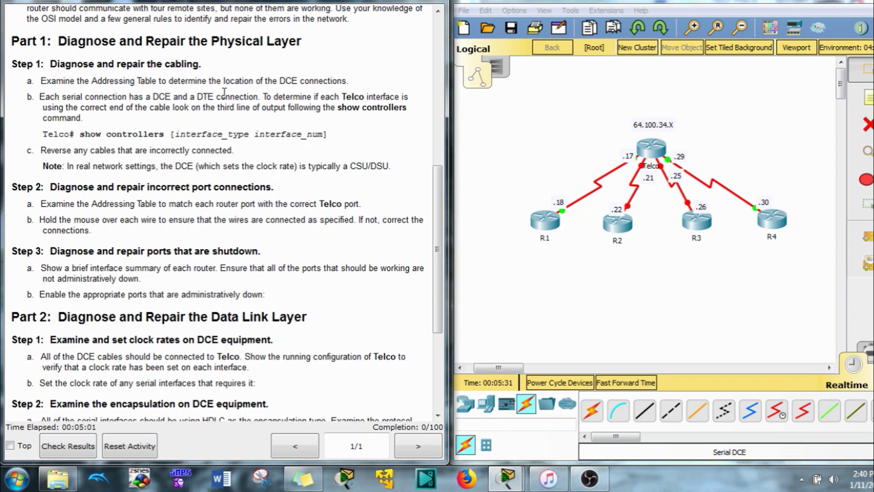
drag(301, 80, 278, 81)
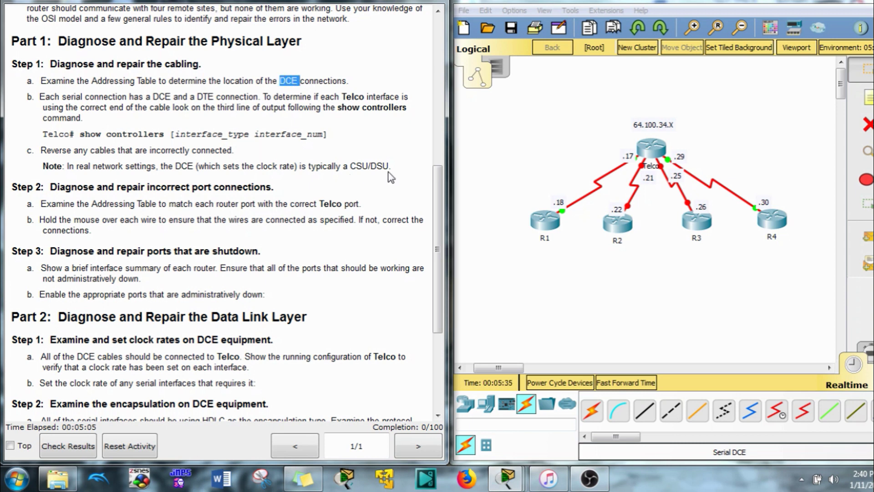
drag(390, 166, 86, 171)
click(80, 182)
drag(589, 119, 796, 256)
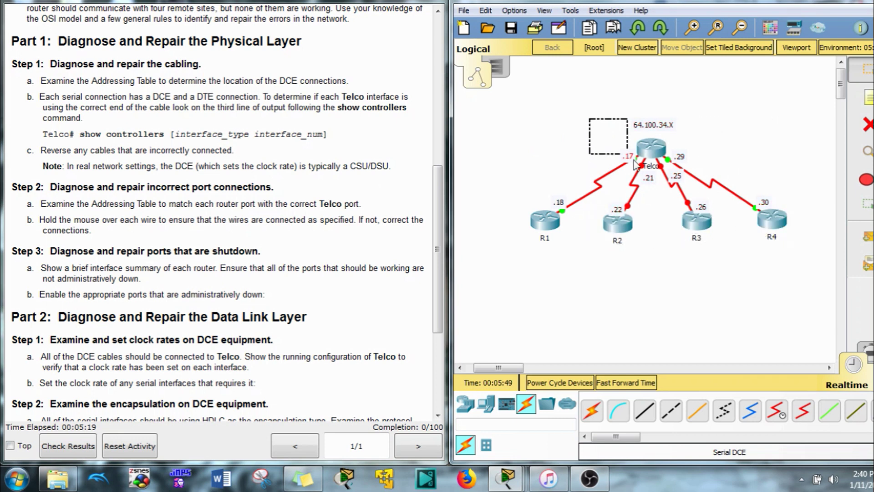
drag(510, 151, 732, 256)
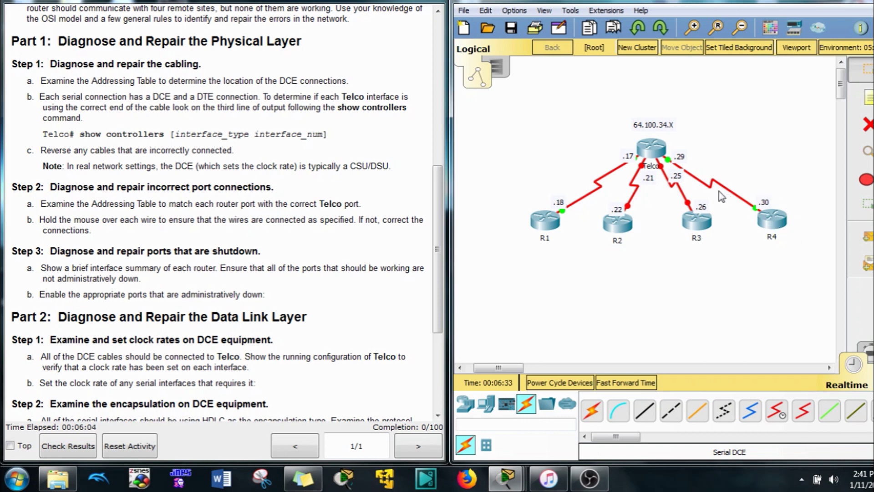
Open the Telco router's command line and enter privileged EXEC mode.
click(651, 148)
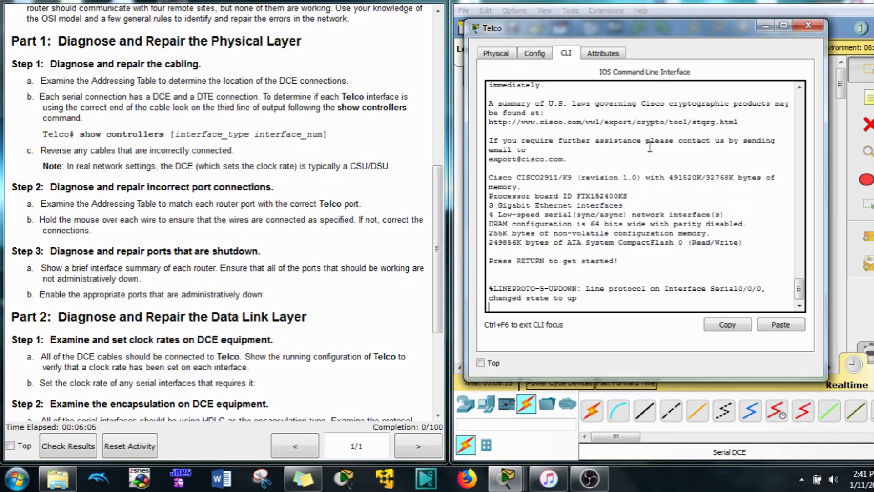
key(Return)
text(en)
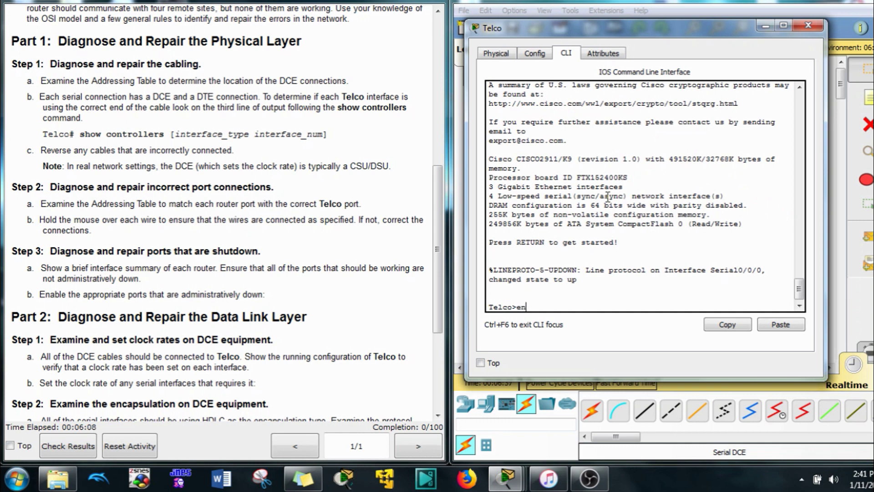
key(Return)
Show the controller details for s0/0/0 on Telco, check the cable end on the third line, and leave the output.
text(co#show )
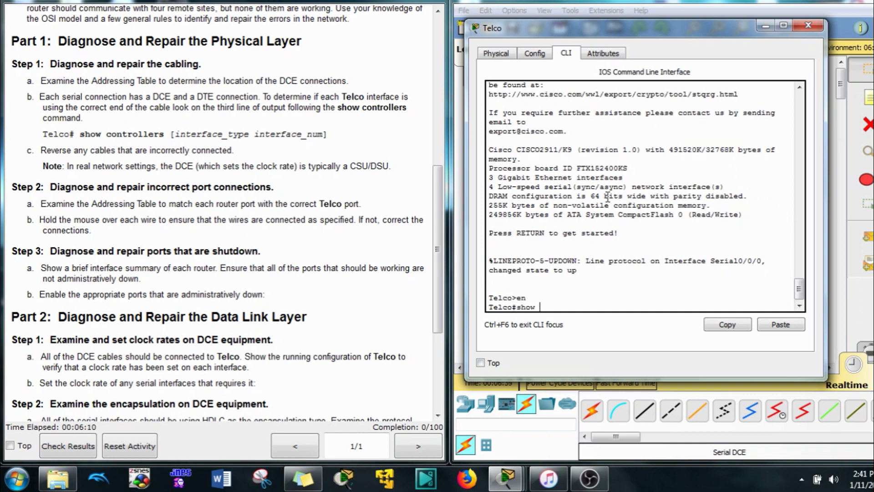
text(co)
key(Tab)
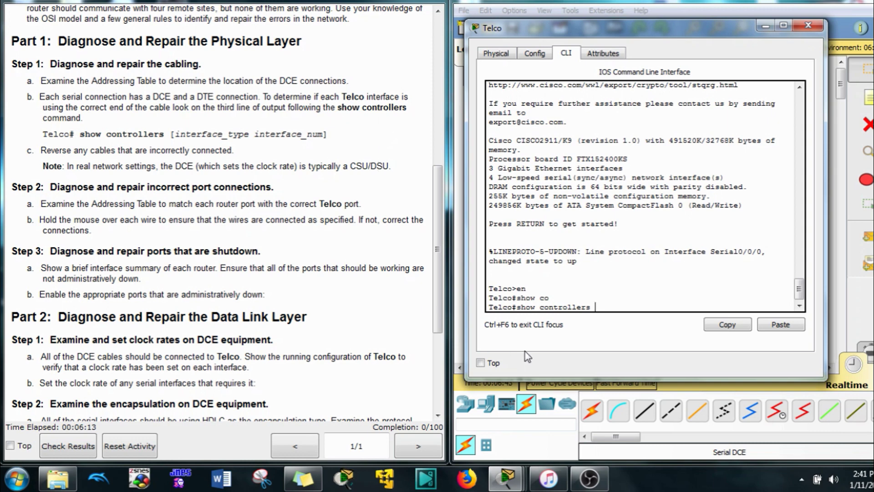
text(s0/0/0)
key(Return)
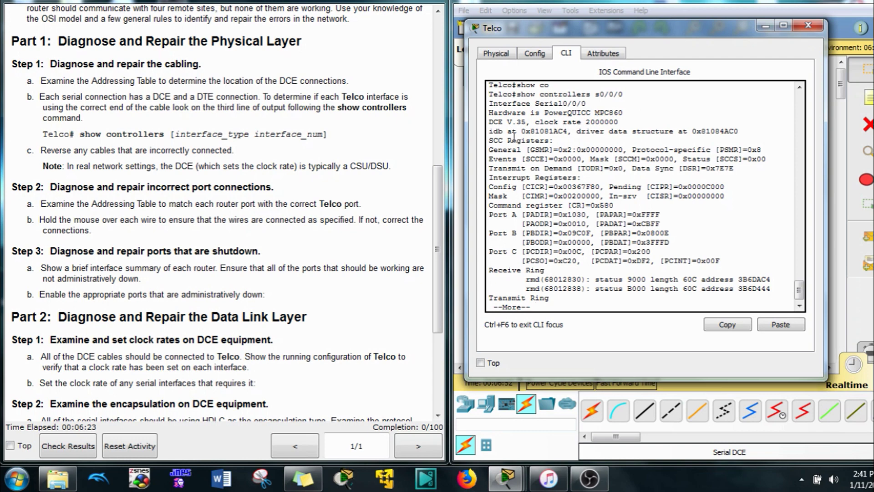
drag(487, 121, 508, 122)
drag(536, 29, 100, 26)
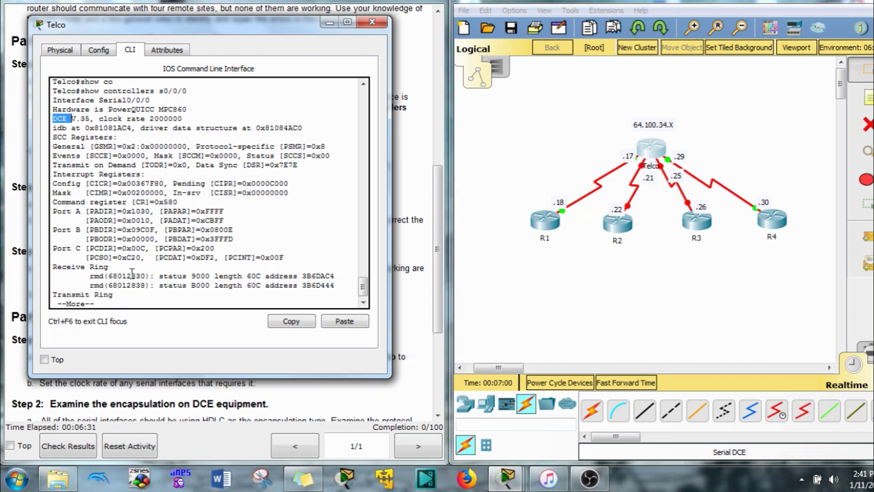
key(q)
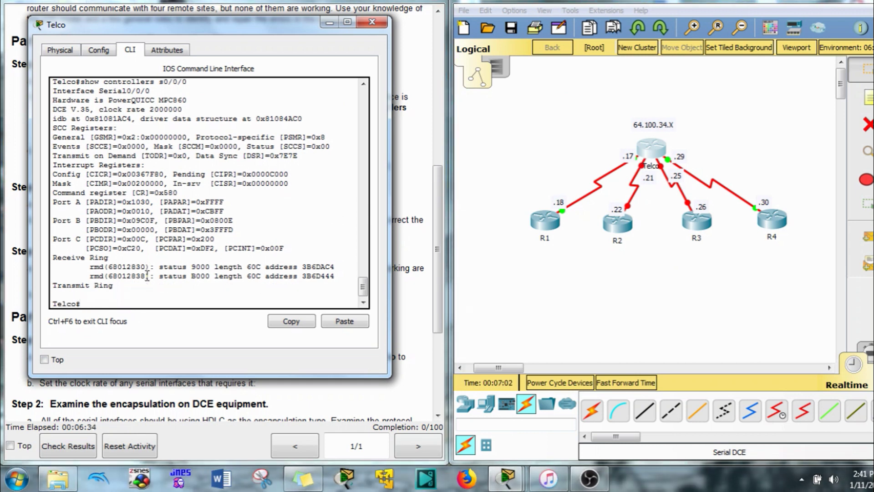
Show the controller details for s0/1/1 on Telco and check which cable end it uses.
key(Up)
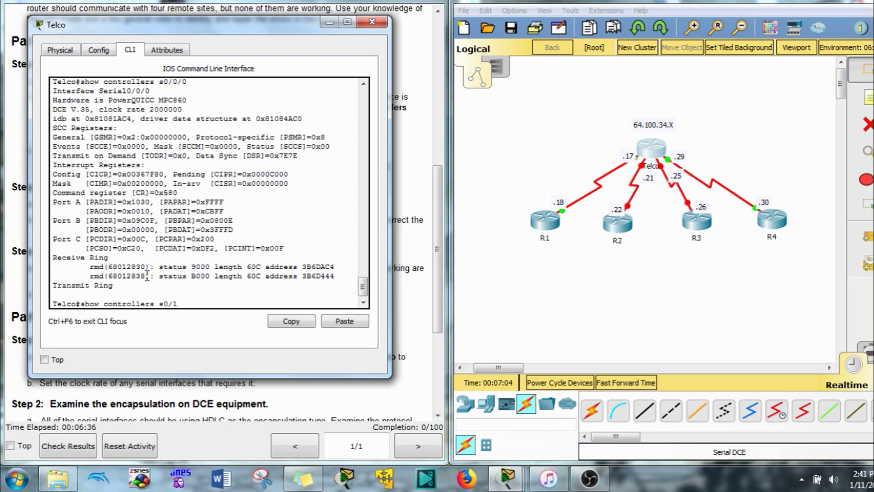
key(Return)
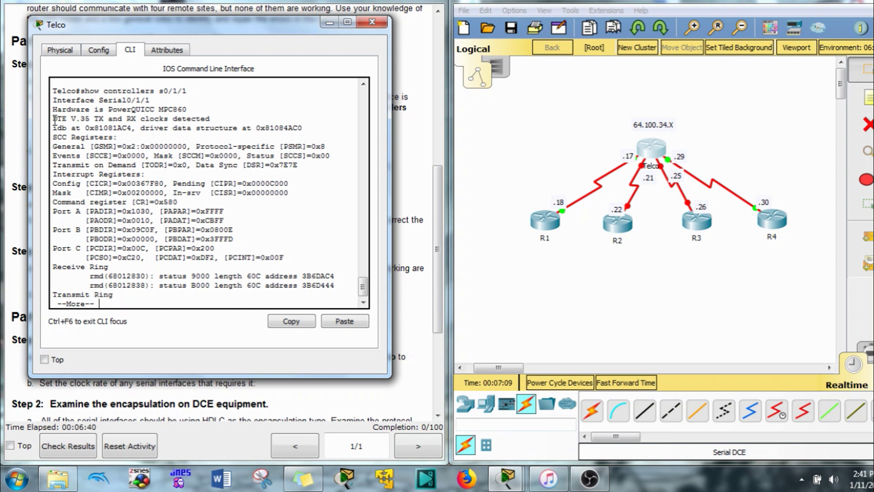
drag(67, 119, 53, 121)
Delete the incorrectly connected serial cable between Telco and R4.
click(548, 149)
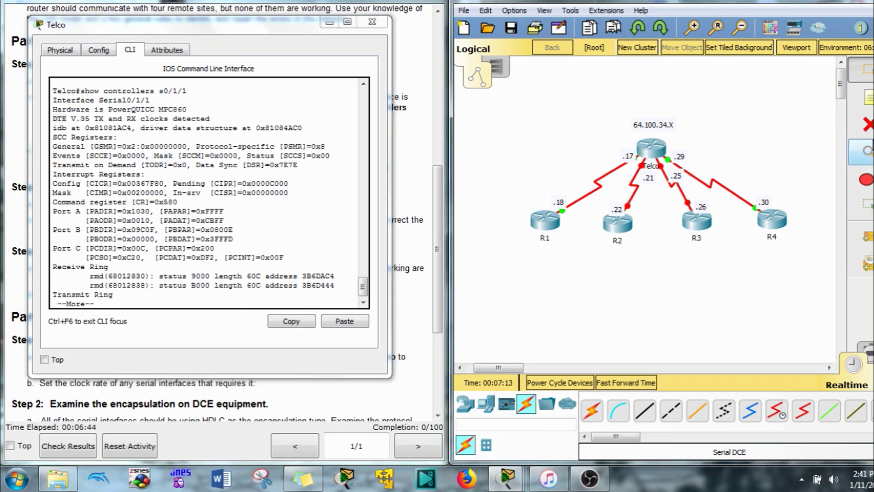
click(853, 132)
click(717, 187)
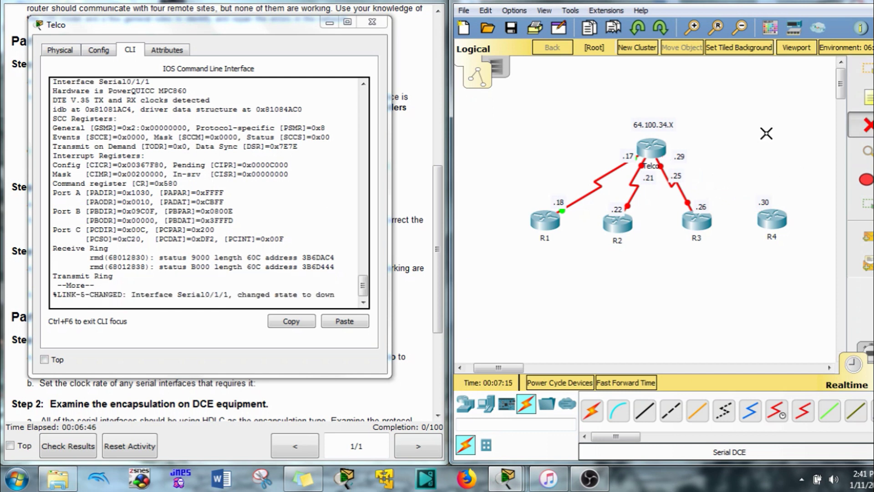
key(Escape)
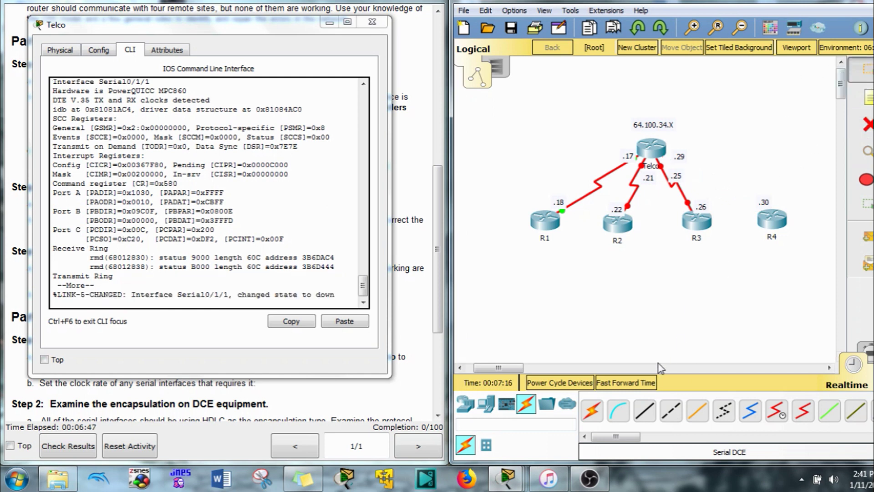
Connect a Serial DCE cable from Telco's Serial0/1/1 to R4's Serial0/0/1, and put the Telco window away.
click(778, 412)
click(660, 148)
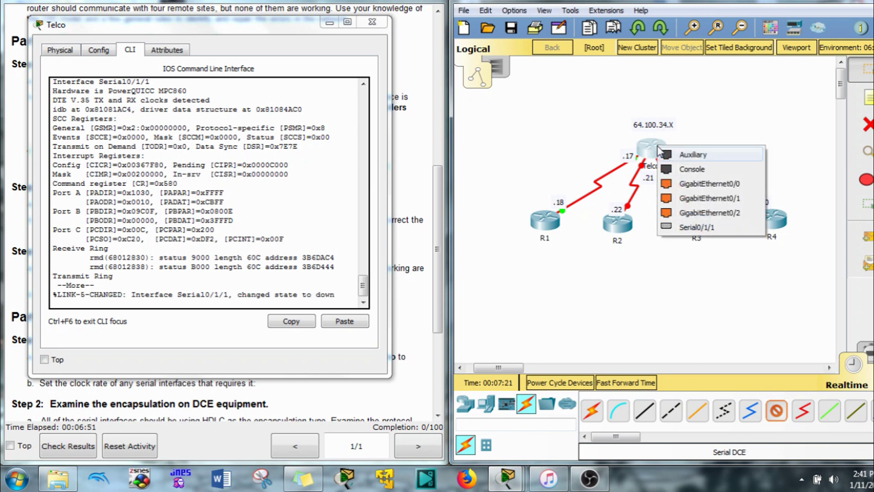
click(680, 175)
click(770, 222)
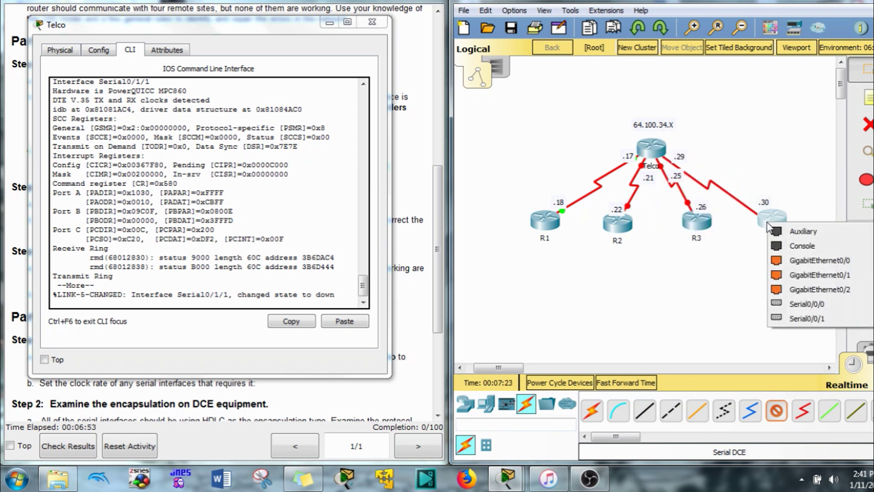
click(814, 319)
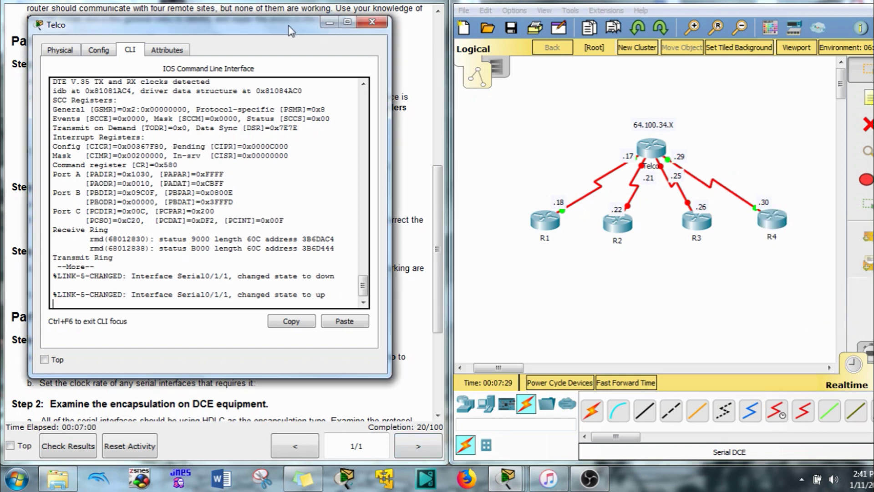
drag(332, 26, 440, 41)
click(438, 38)
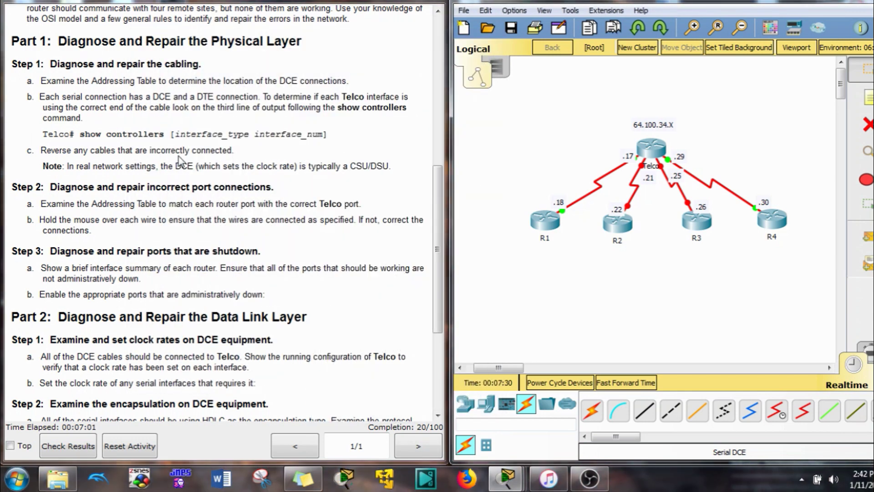
Check the Telco–R2 link against the Addressing Table and move its R2 end to port Serial0/0/1.
scroll(190, 188, down, 3)
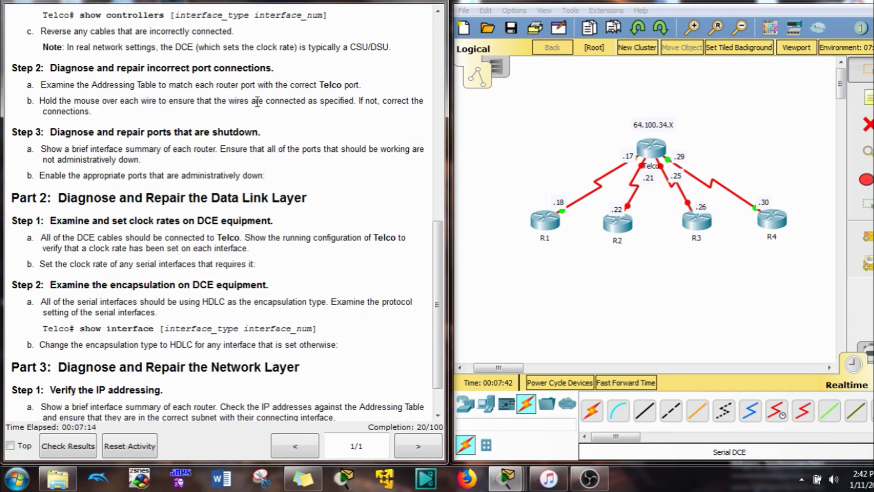
scroll(259, 113, up, 15)
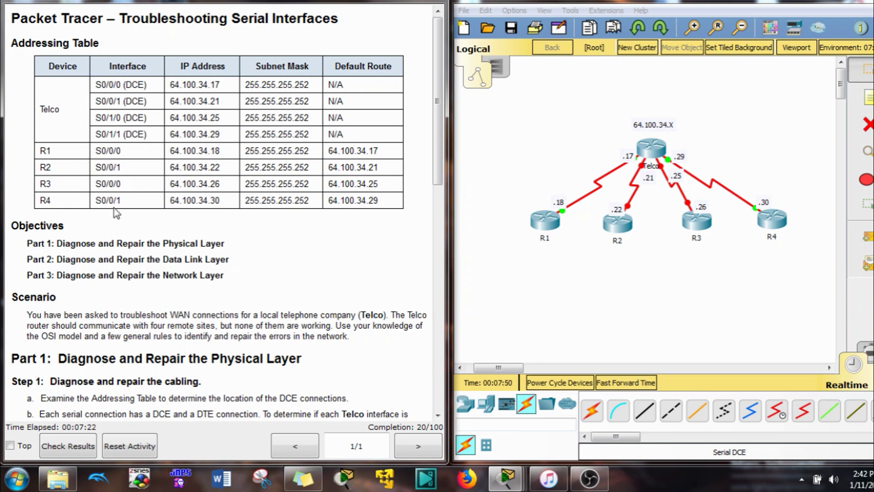
click(610, 314)
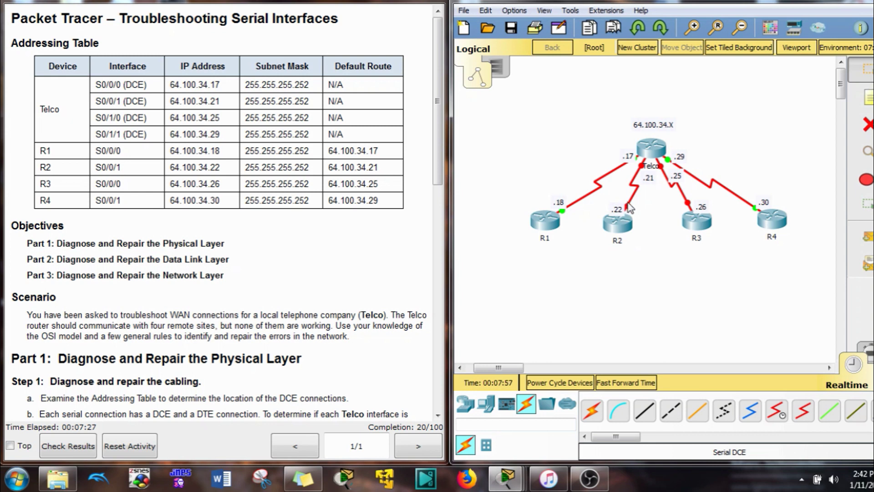
mouse_move(628, 207)
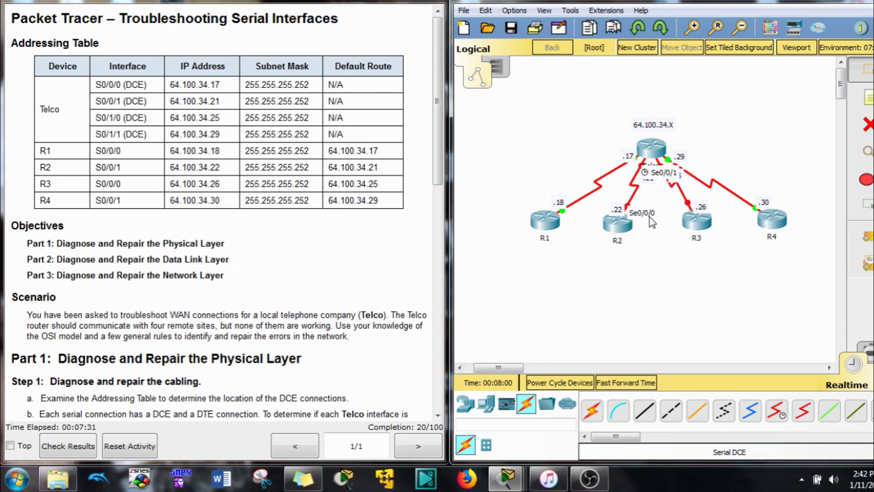
double_click(116, 167)
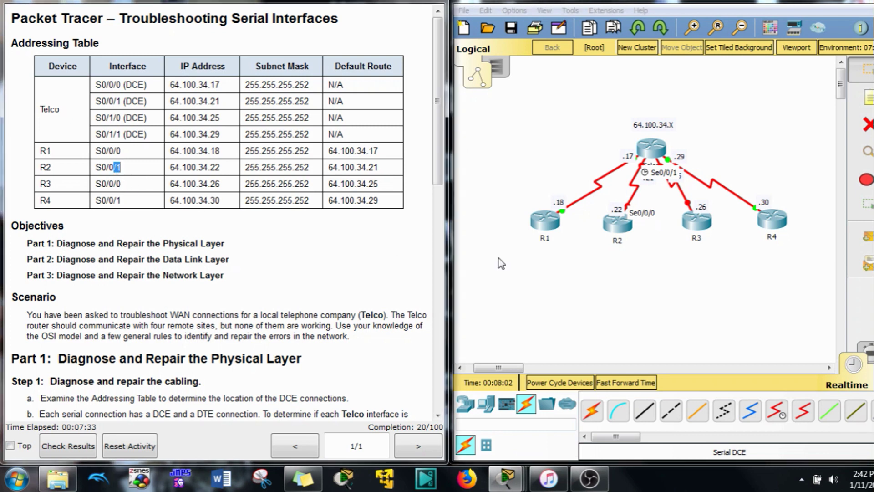
click(632, 234)
click(626, 227)
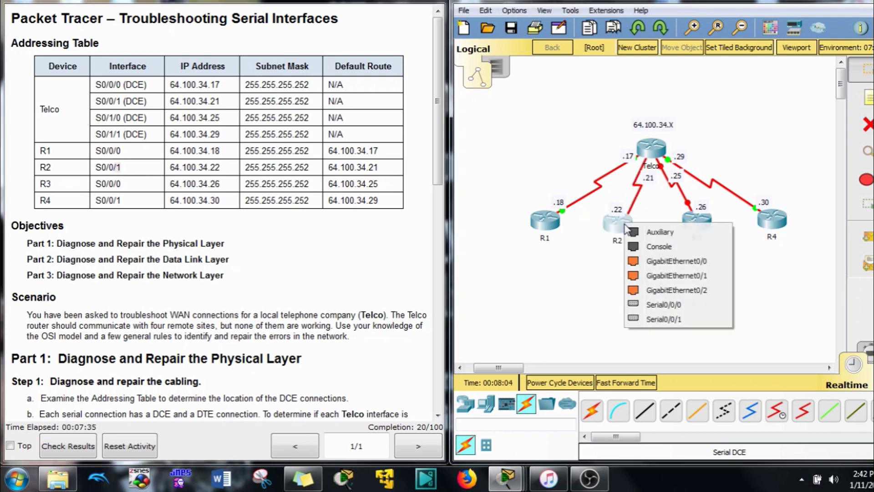
click(661, 318)
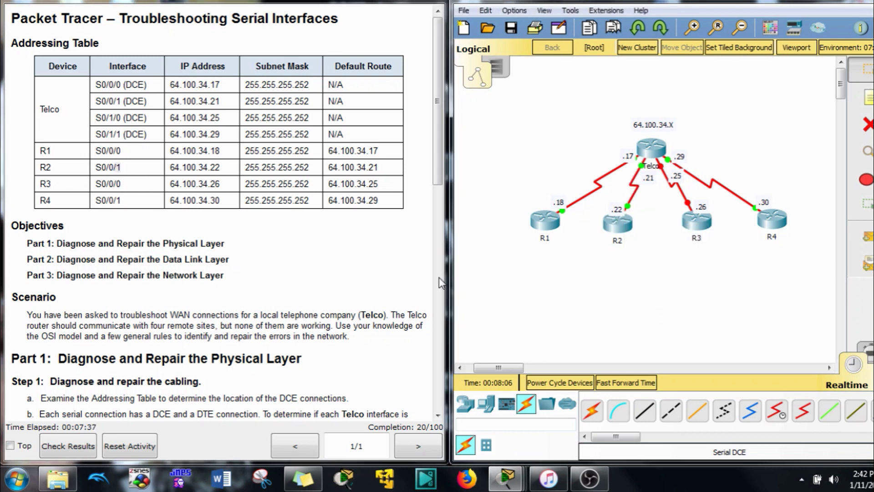
Read the Part 1 Step 3 instructions on shut-down ports and locate the Telco–R3 link in the topology.
click(356, 303)
scroll(287, 319, down, 9)
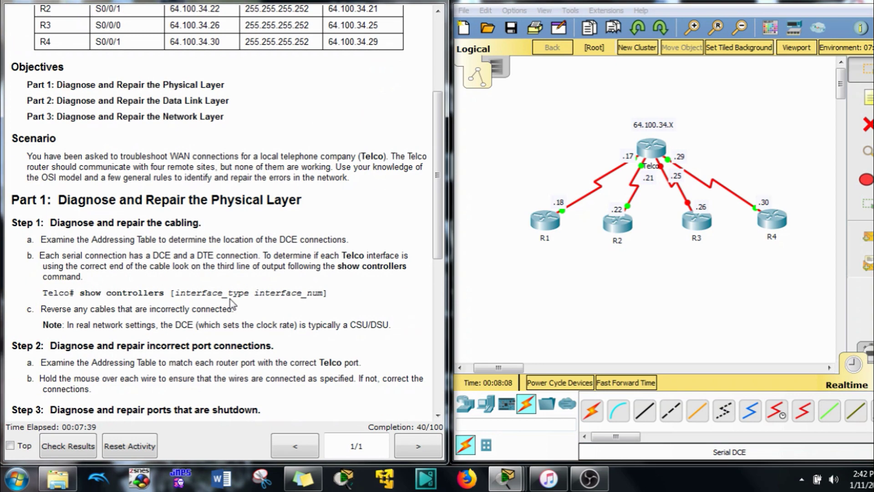
scroll(227, 286, down, 3)
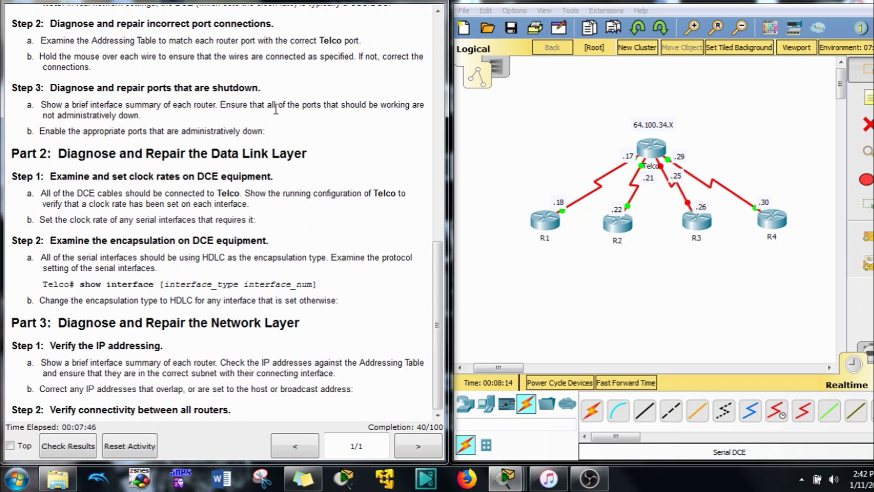
click(607, 278)
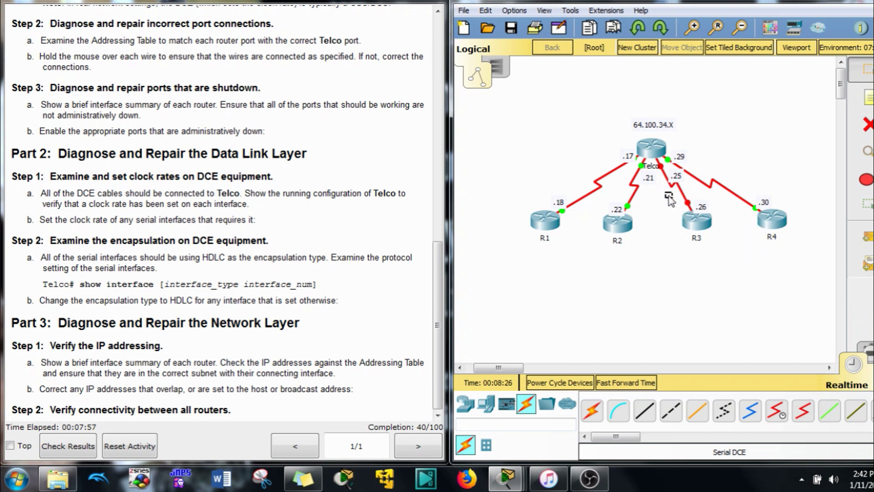
drag(665, 192, 681, 218)
Open R3's command line, enter privileged mode and display the running configuration to check the serial interfaces.
click(707, 223)
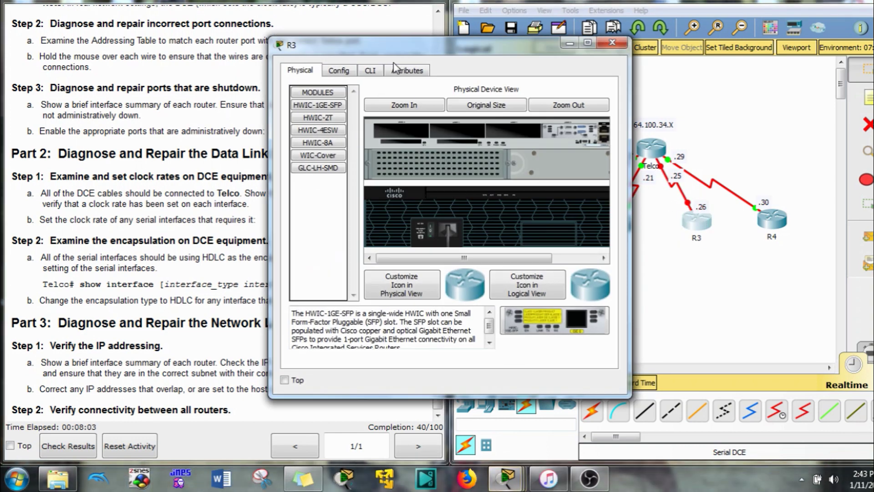
click(381, 70)
key(Return)
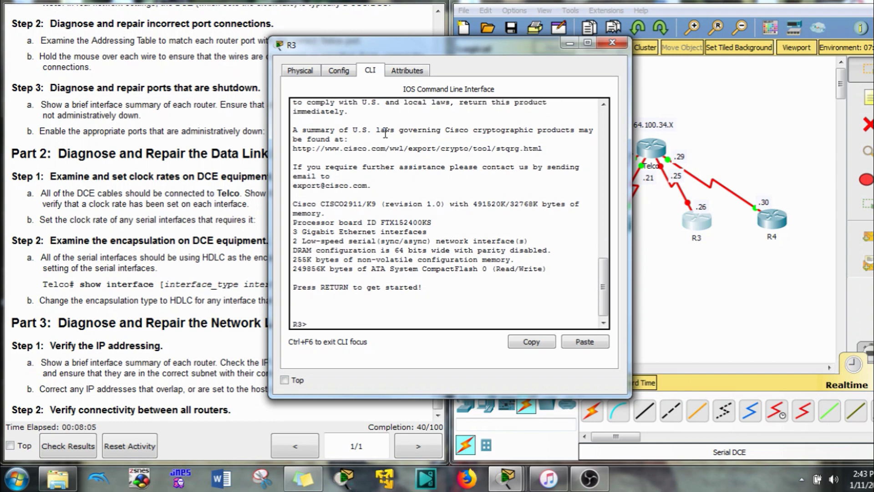
text(en)
key(Return)
text(show run)
key(Return)
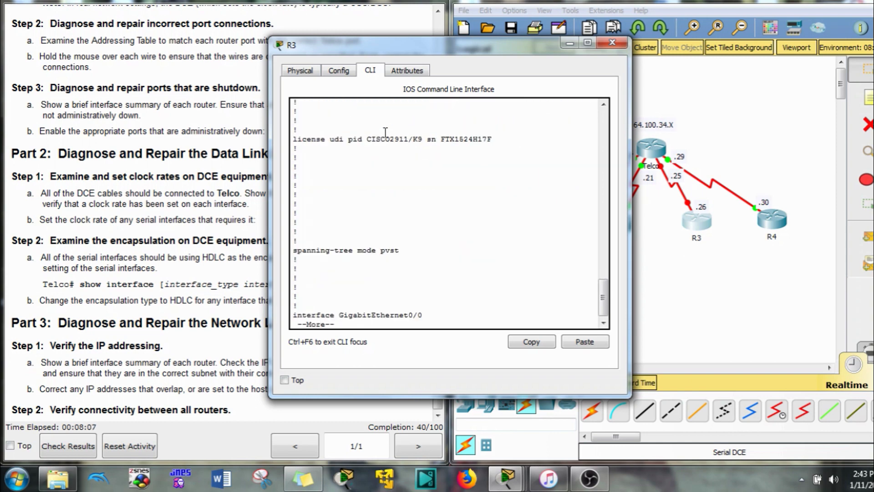
key(space)
scroll(418, 250, up, 2)
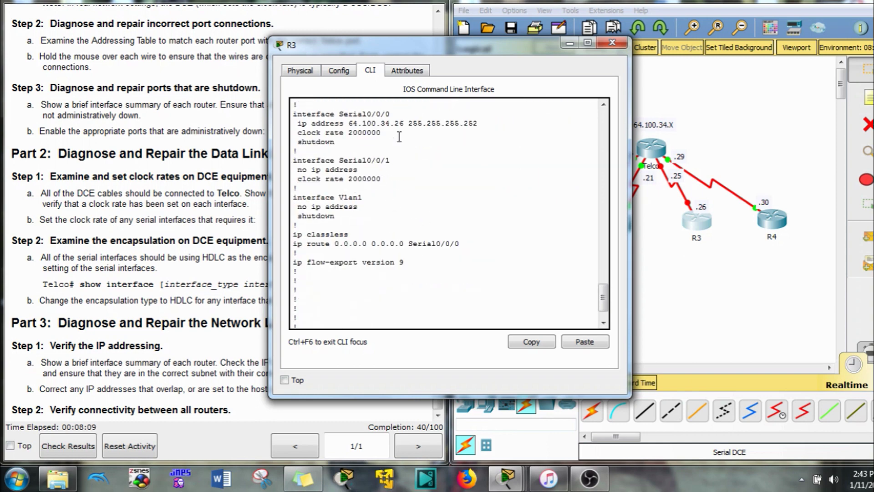
Enter global configuration on R3 and open interface Serial0/0/0 using its line copied from the running configuration.
drag(391, 114, 291, 119)
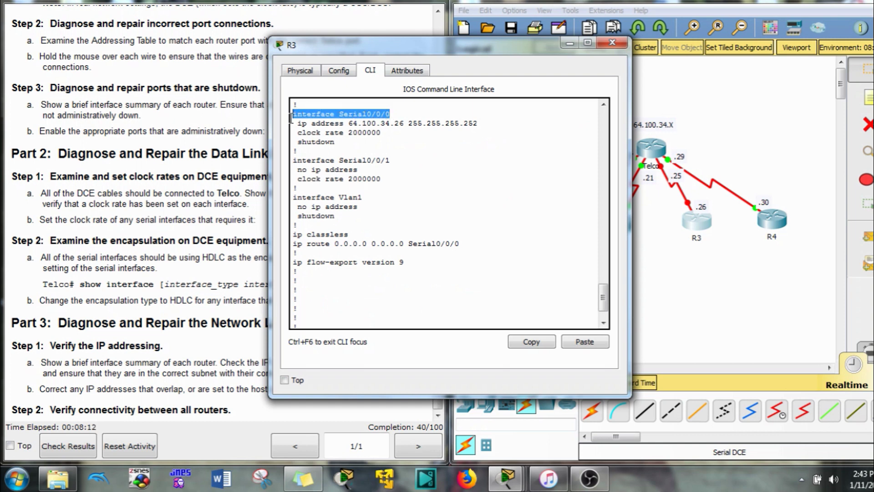
click(543, 347)
click(521, 306)
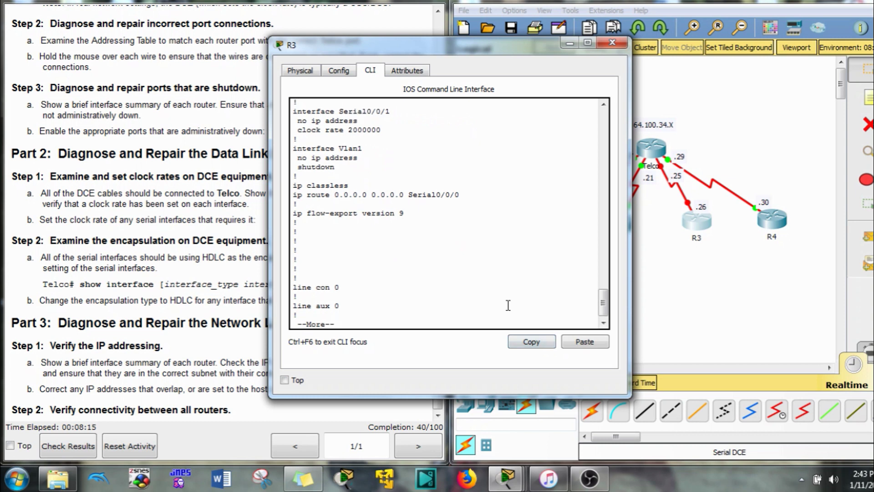
text(con)
text(cinf)
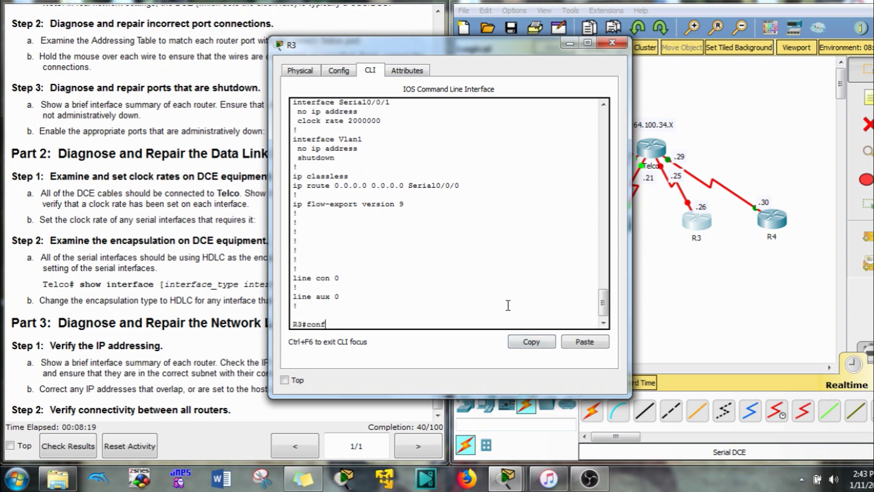
text( t)
key(Return)
click(569, 345)
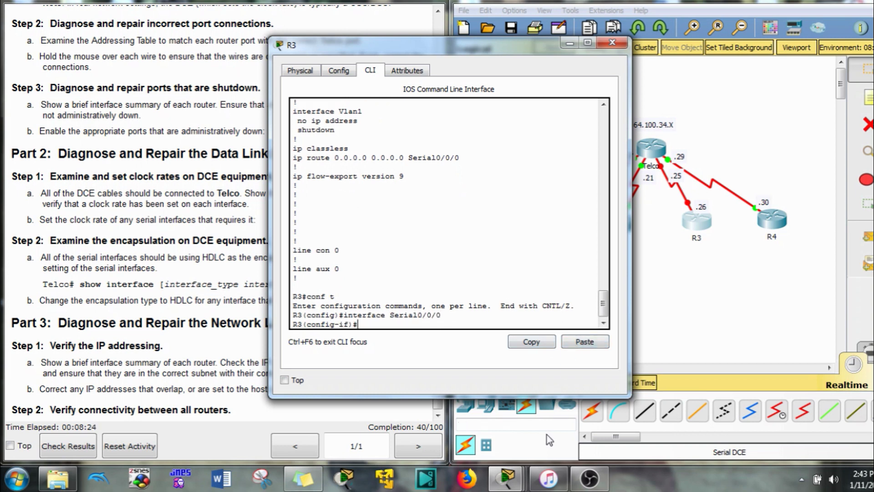
Enable R3's Serial0/0/0 with no shut, and put the R3 window away.
text(no shut)
key(Return)
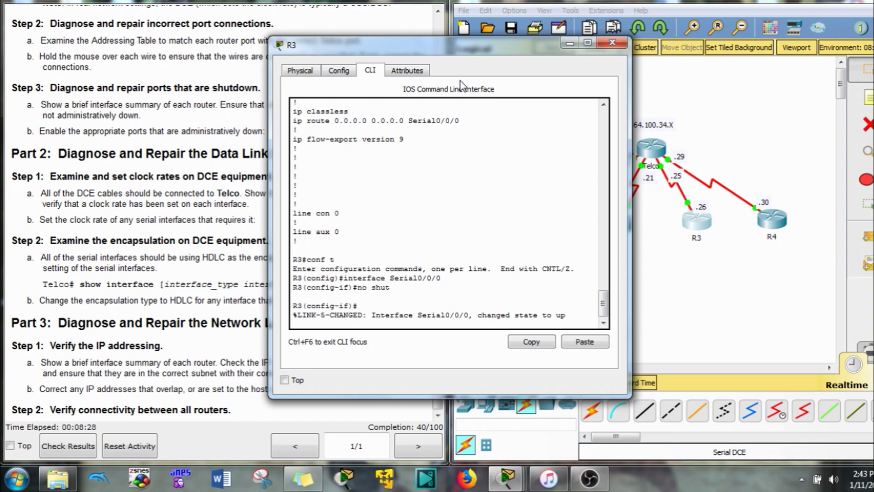
drag(459, 51, 578, 65)
click(685, 55)
click(223, 157)
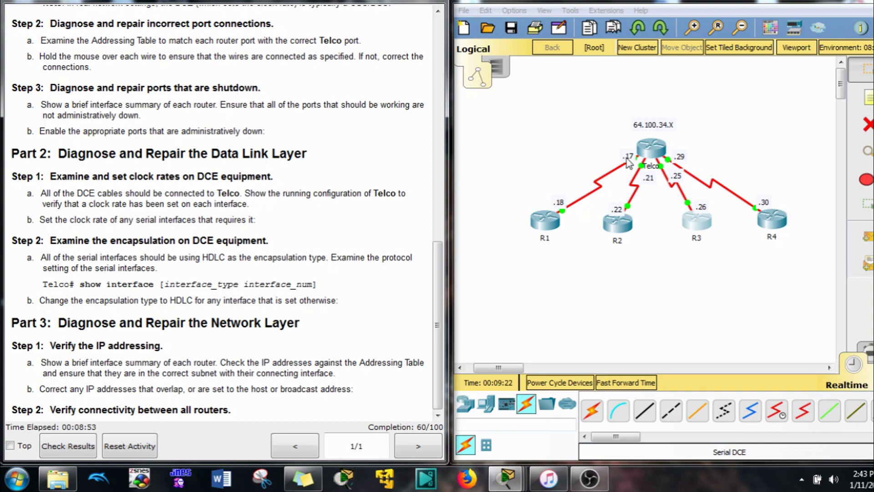
Bring up Telco's command line beside the instructions and display its running configuration at the serial interfaces.
click(651, 153)
drag(343, 38, 654, 33)
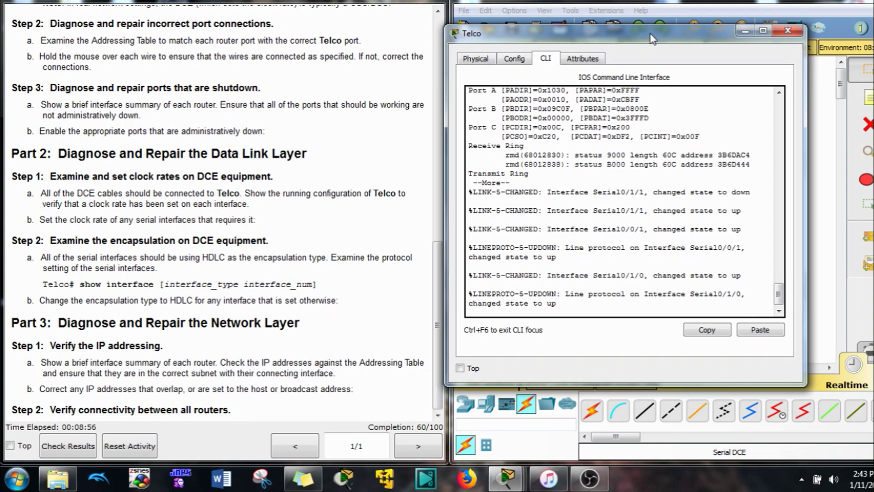
key(Return)
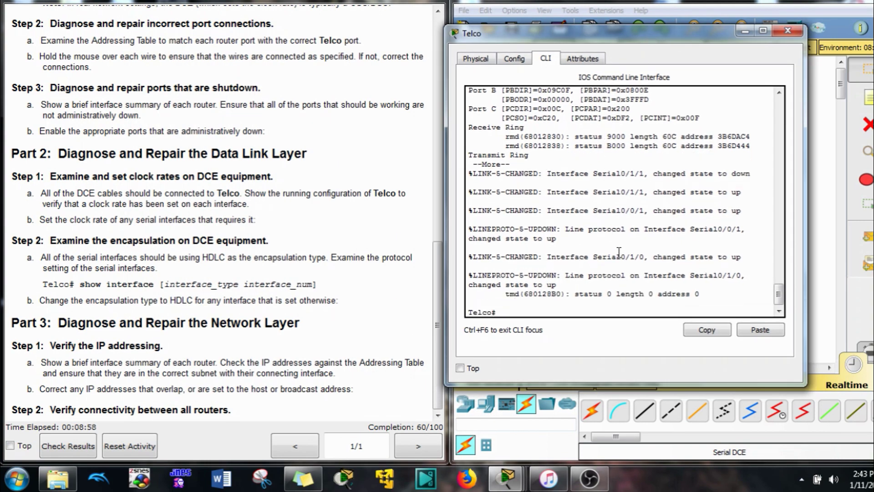
text(show run)
key(Return)
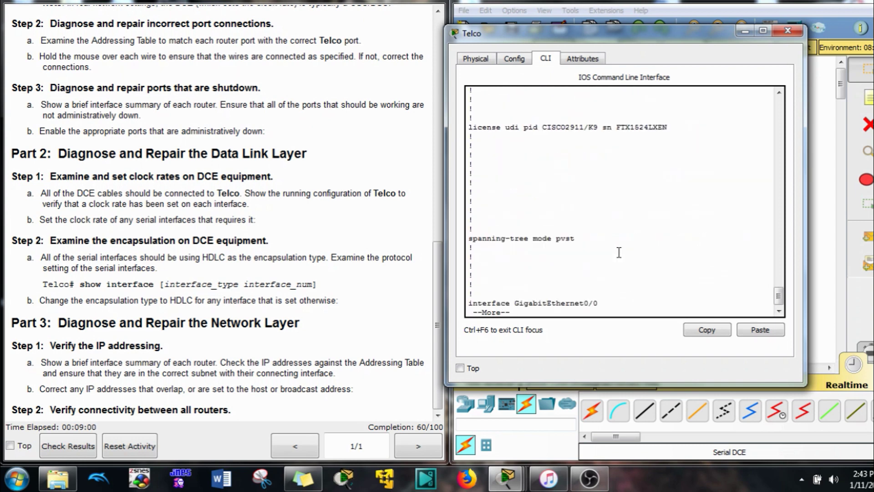
key(space)
scroll(619, 252, up, 3)
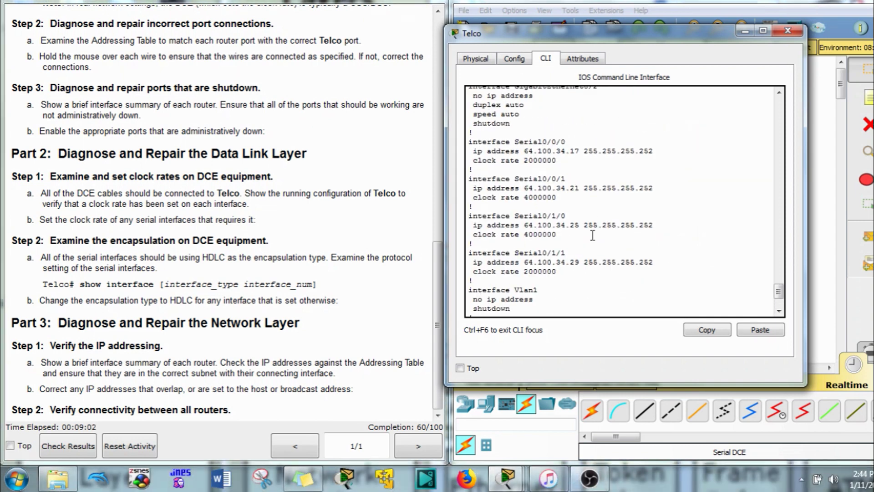
Check that a clock rate is set on Telco's Serial0/0/0, Serial0/0/1, Serial0/1/0 and Serial0/1/1.
drag(560, 161, 458, 163)
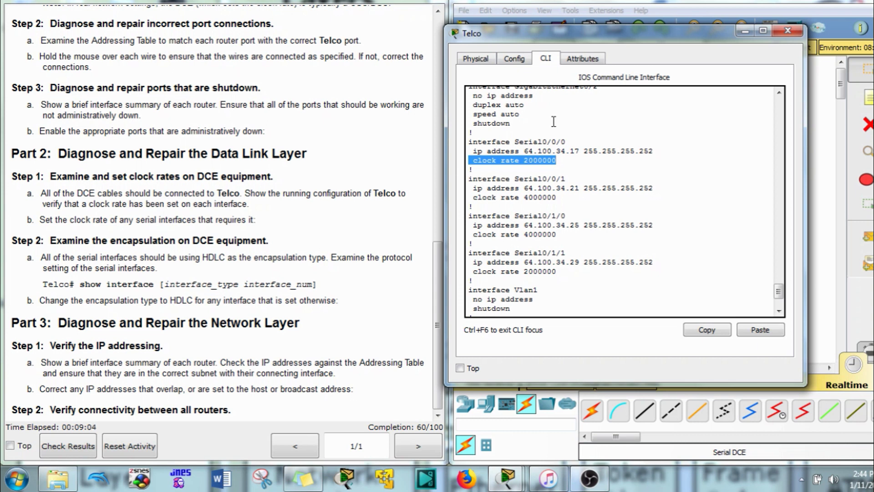
drag(560, 198, 464, 196)
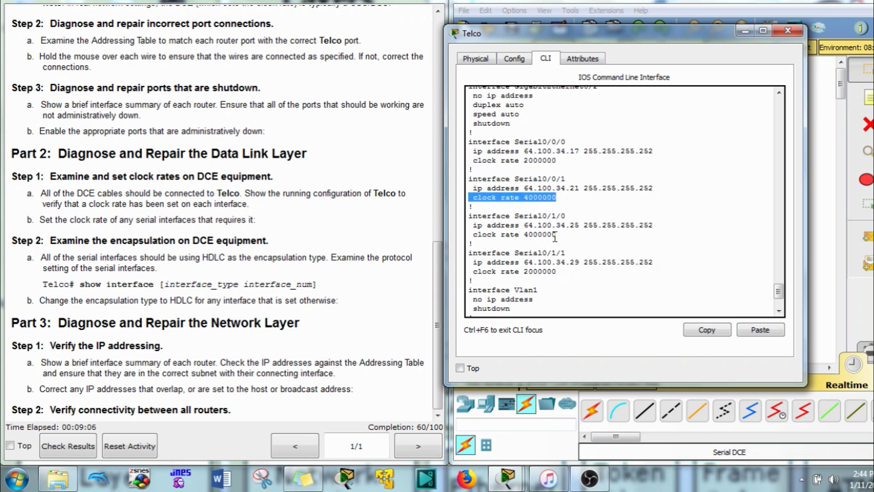
drag(560, 235, 456, 235)
drag(563, 272, 480, 266)
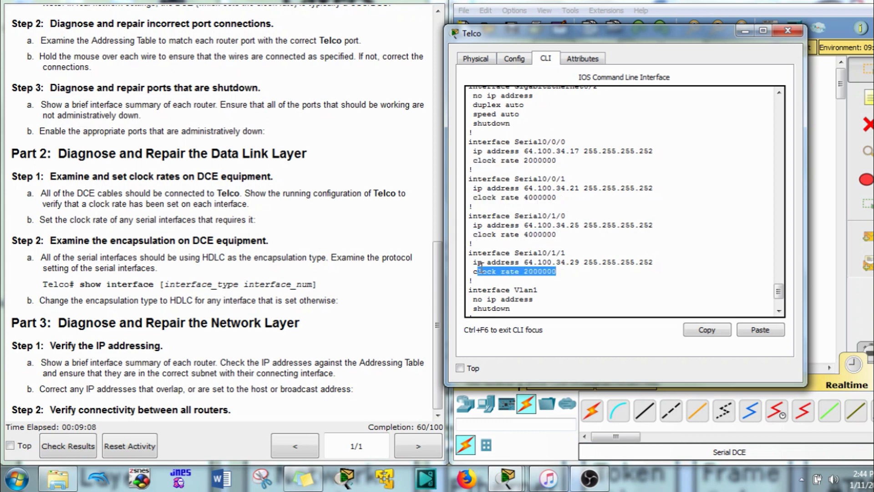
click(470, 263)
scroll(470, 264, down, 3)
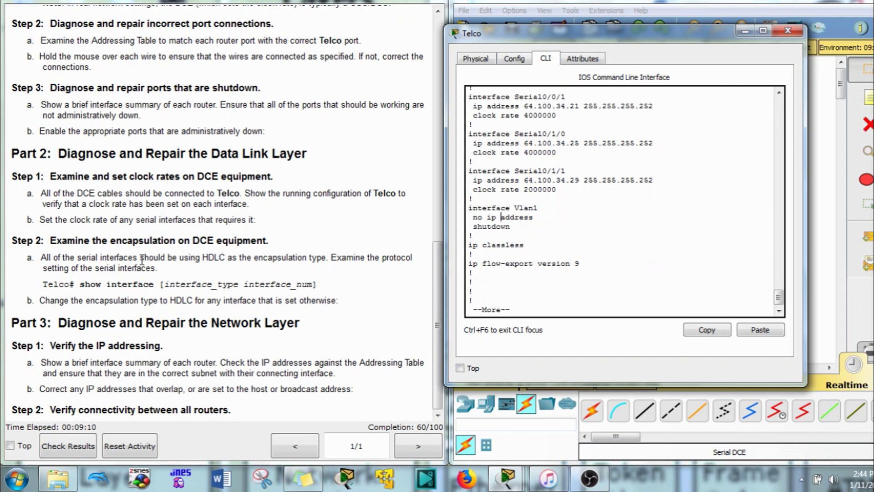
Read the Part 2 Step 2 encapsulation instructions, and put the Telco window away to view the topology.
click(208, 283)
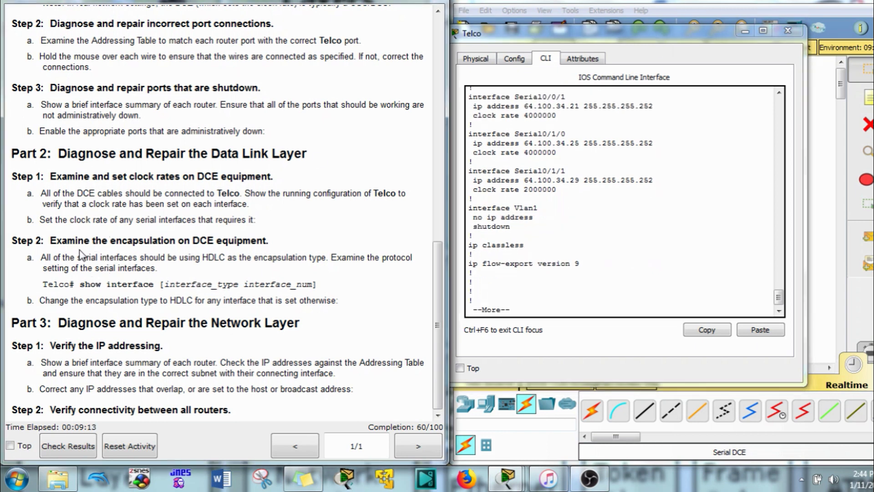
double_click(194, 240)
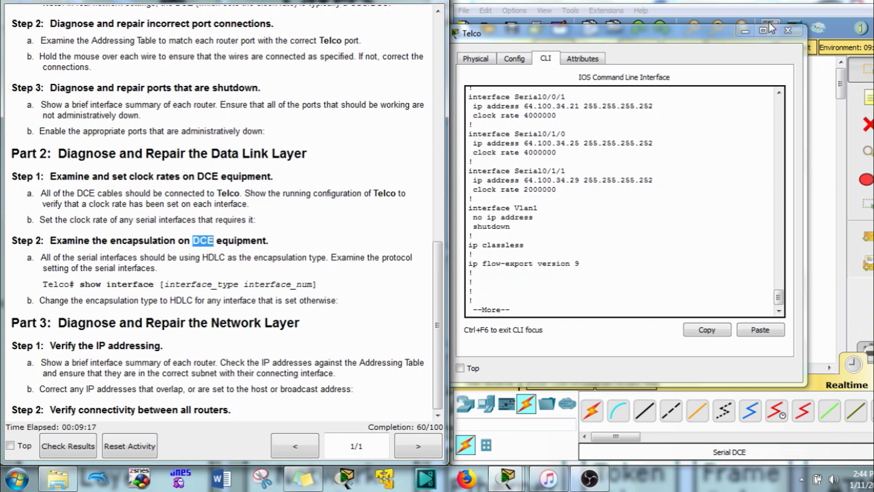
click(747, 31)
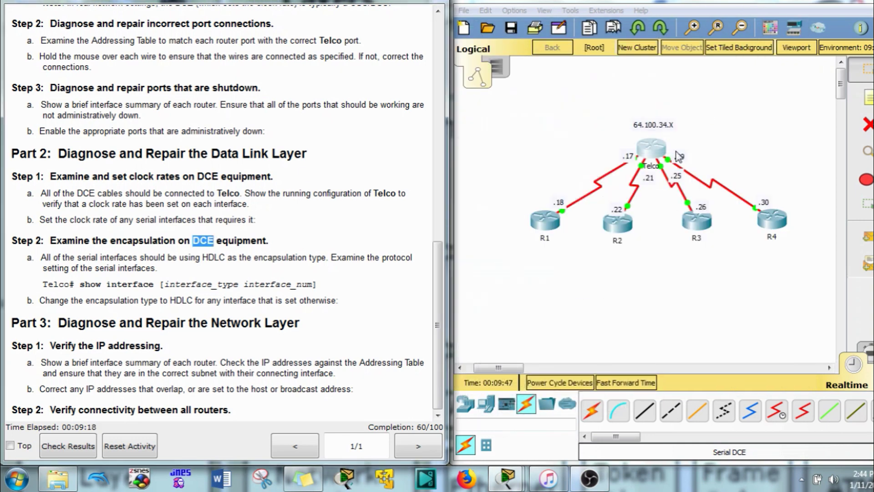
click(629, 156)
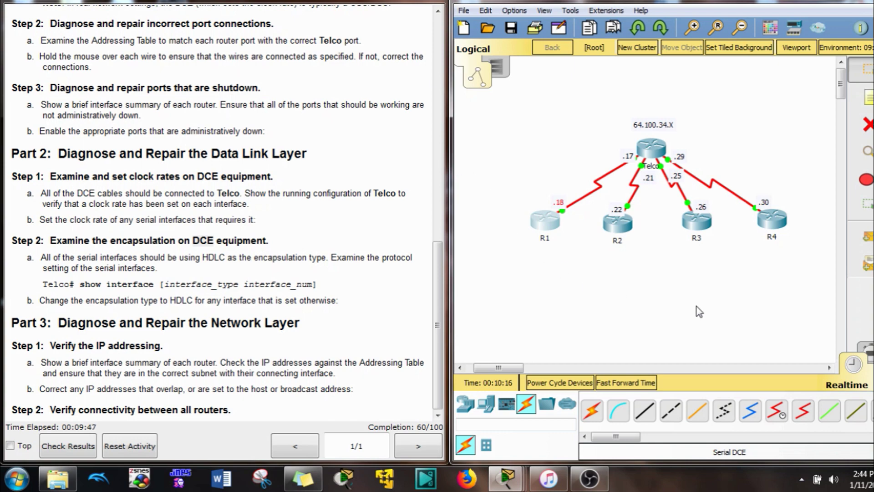
Open R4's command line and enter global configuration mode.
click(772, 230)
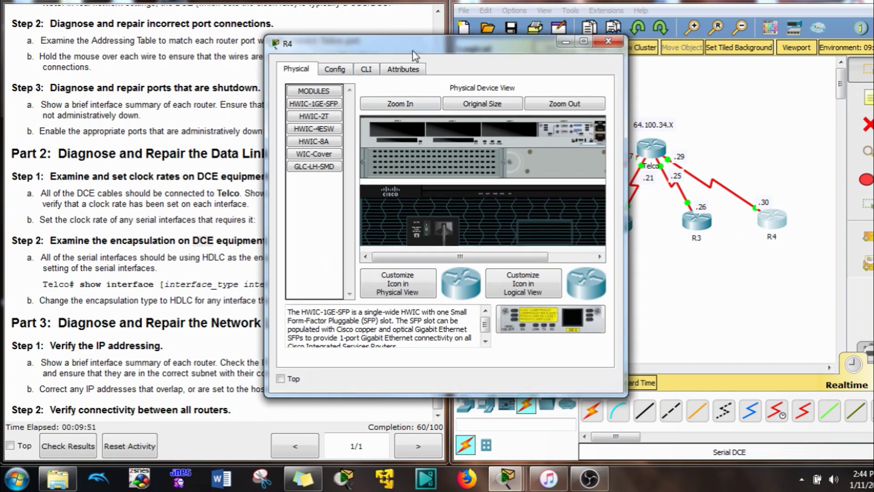
drag(415, 55, 239, 28)
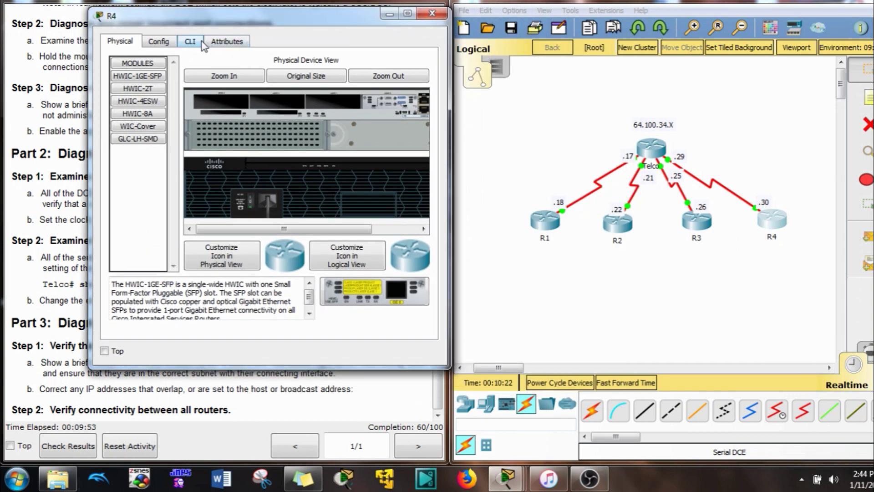
click(199, 43)
text(en)
key(Return)
text(c)
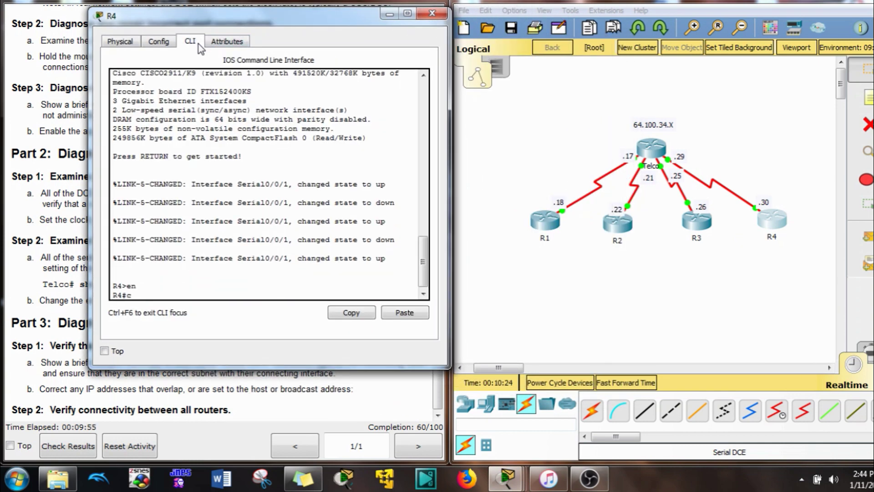
text(onf t)
key(Return)
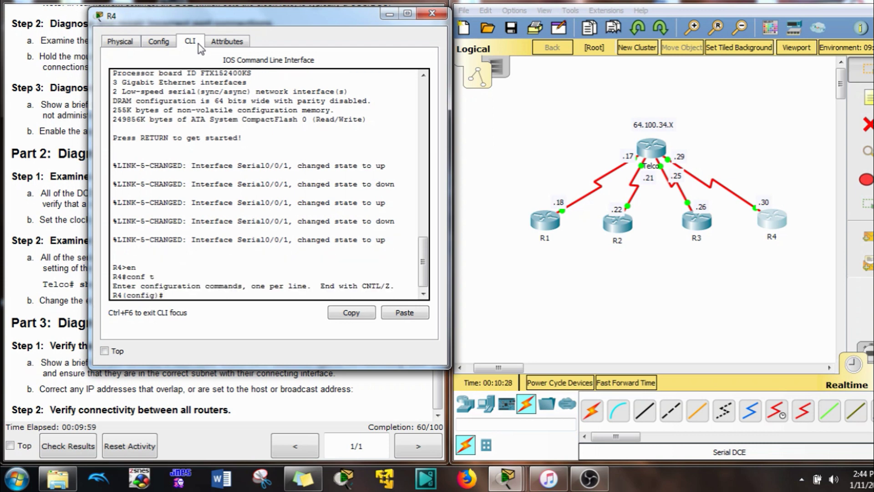
Display the details of R4's Serial0/0/1 interface and compare its encapsulation type with the instructions.
text(do show inter)
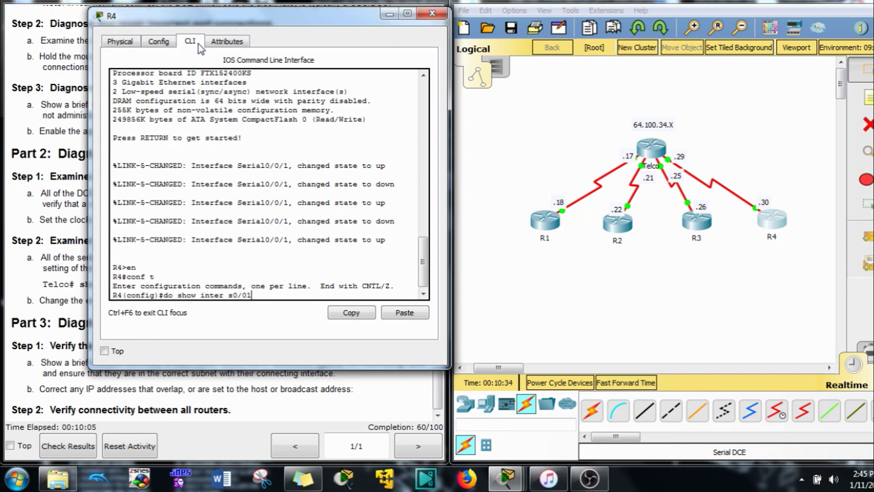
text(s0/0/1)
key(Return)
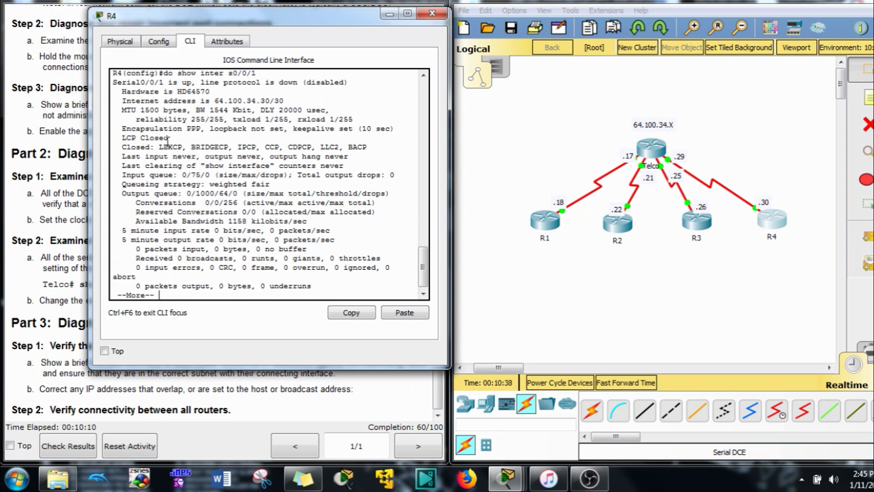
drag(188, 132, 196, 132)
drag(232, 27, 612, 41)
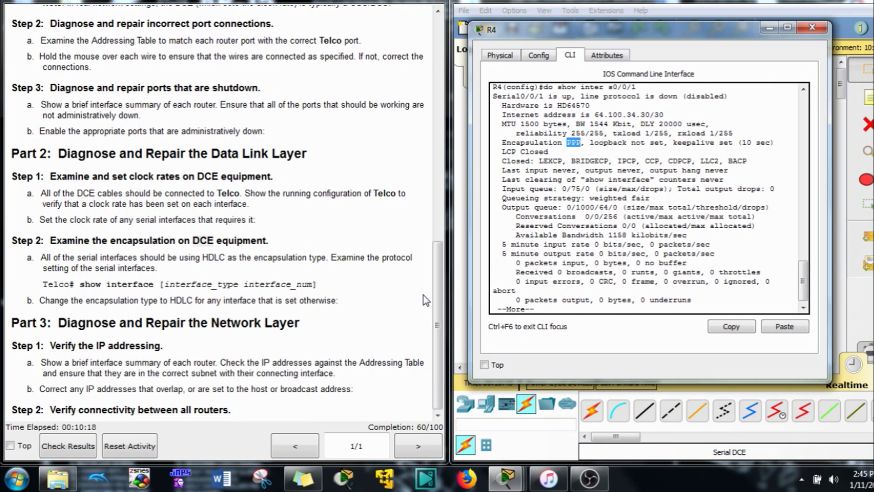
Set the encapsulation of R4's interface s0/0/1 to HDLC, put the R4 window away and return to the instructions.
click(620, 304)
key(space)
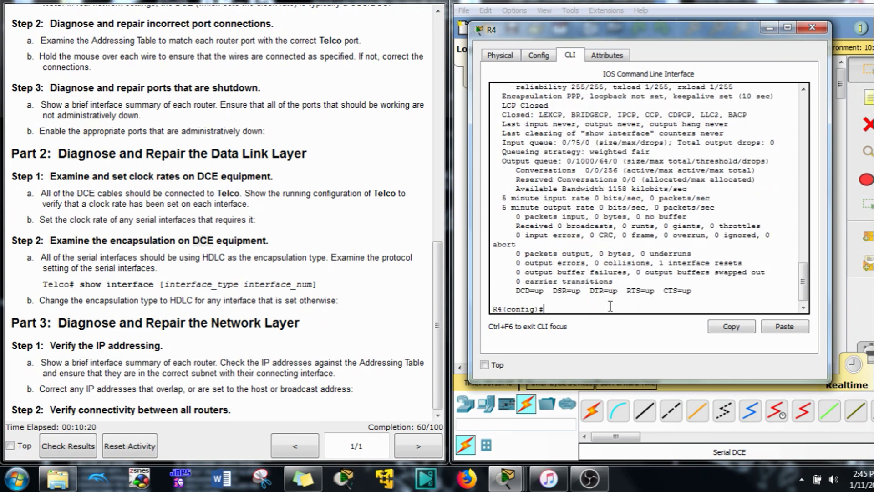
text(int s0/0/1)
key(Return)
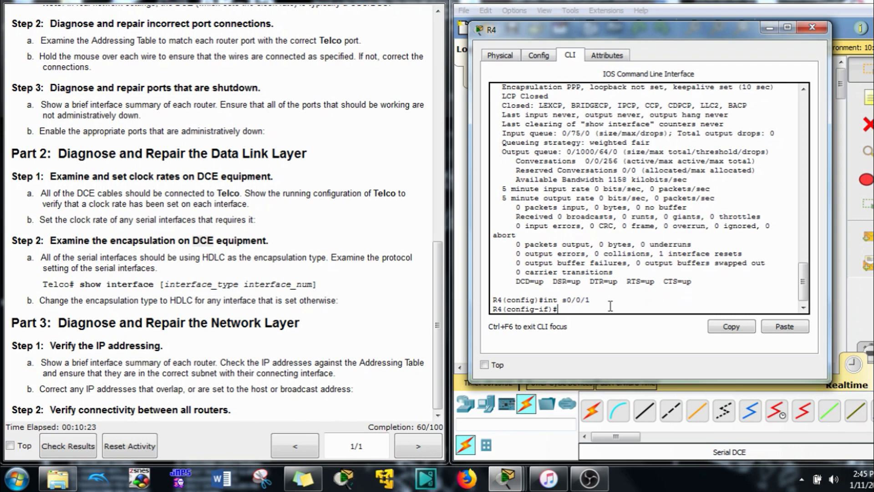
text(enc)
key(Tab)
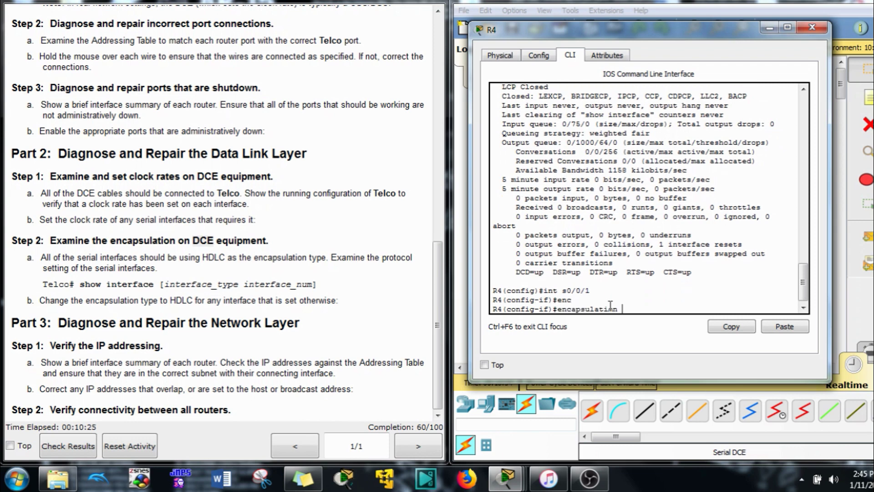
text(hd)
key(Tab)
key(Return)
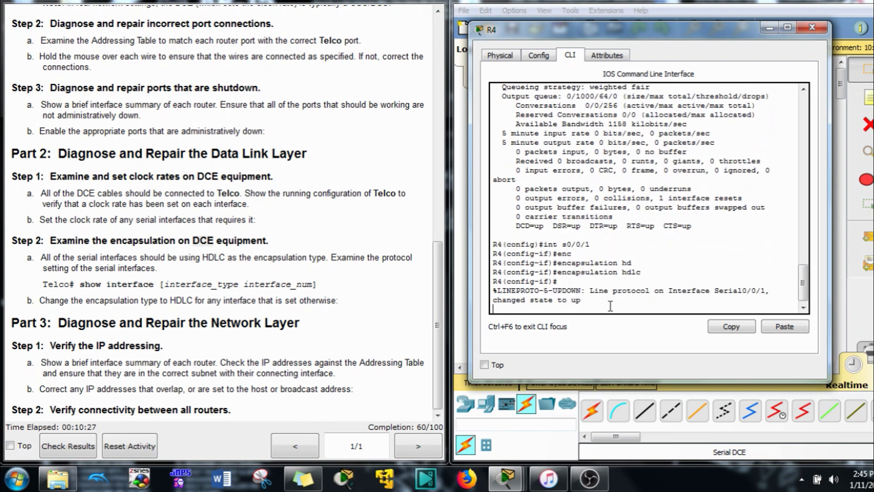
click(769, 28)
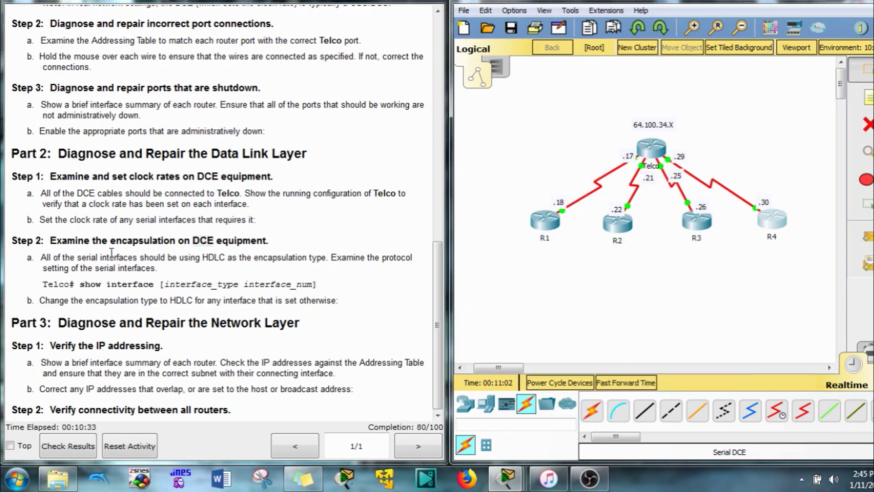
double_click(104, 284)
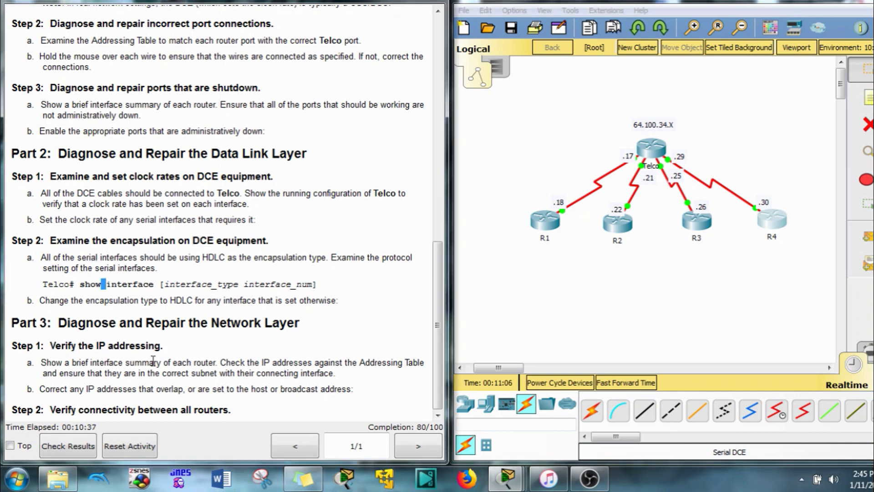
Review the Telco IP addresses in the Addressing Table and open R1's command line.
scroll(226, 242, up, 12)
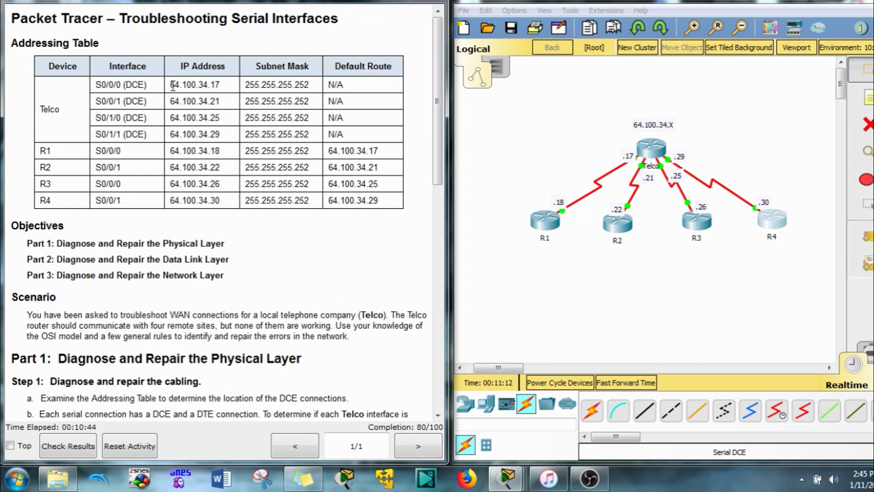
drag(173, 86, 222, 86)
click(218, 101)
click(547, 213)
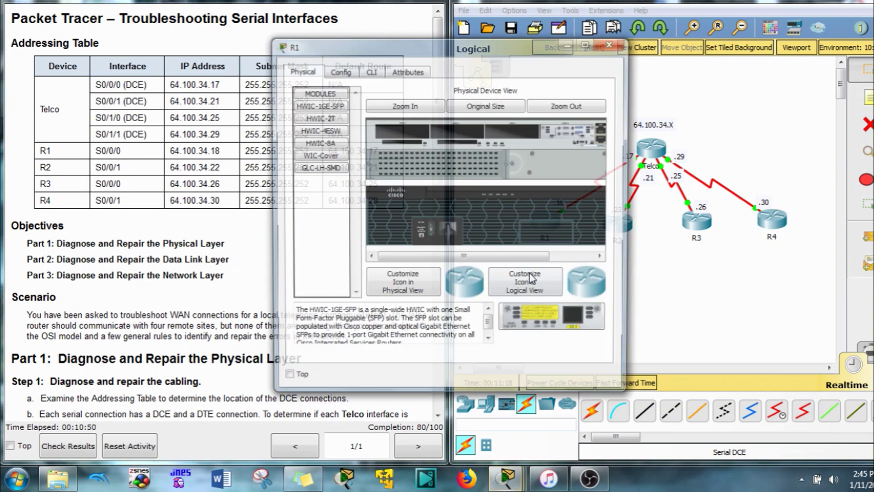
click(370, 71)
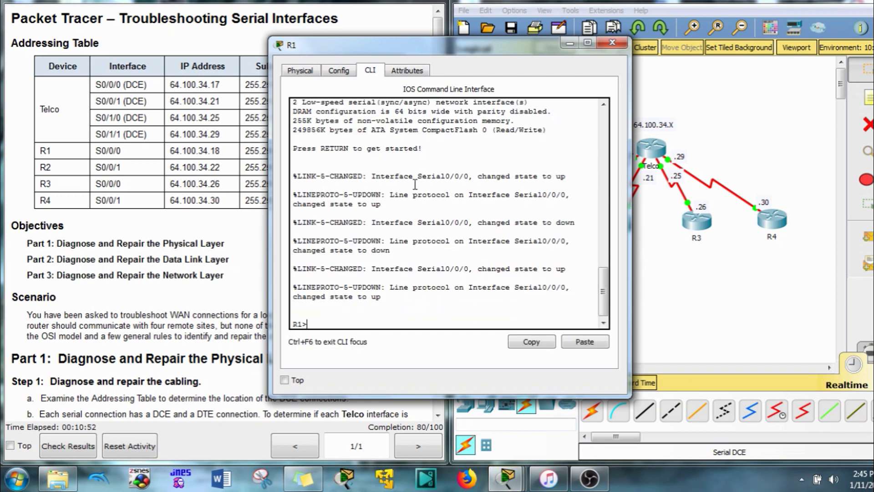
Display R1's running configuration from privileged EXEC mode and compare Serial0/0/0's IP address with the Addressing Table.
text(en)
key(Return)
text(show run)
key(Return)
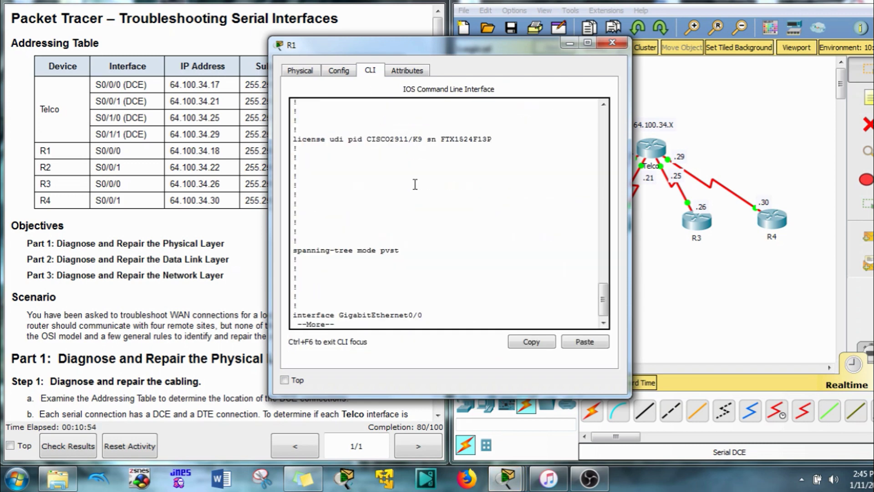
key(space)
scroll(452, 248, up, 2)
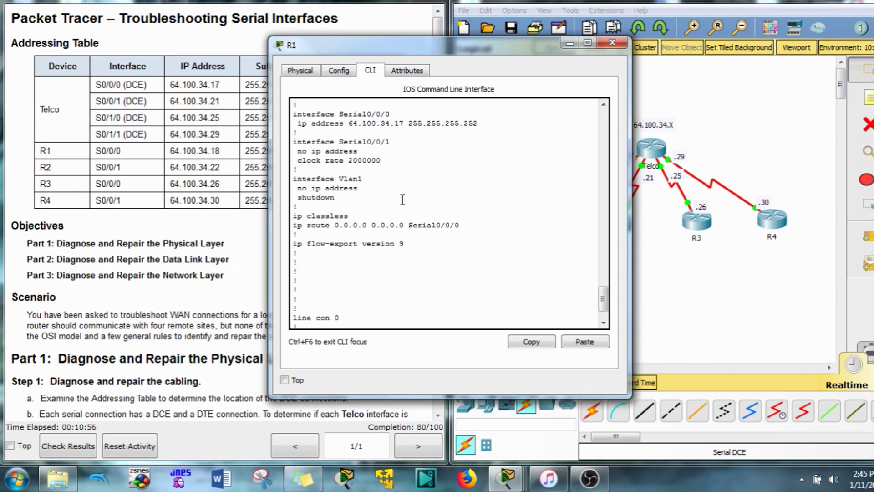
scroll(398, 194, up, 2)
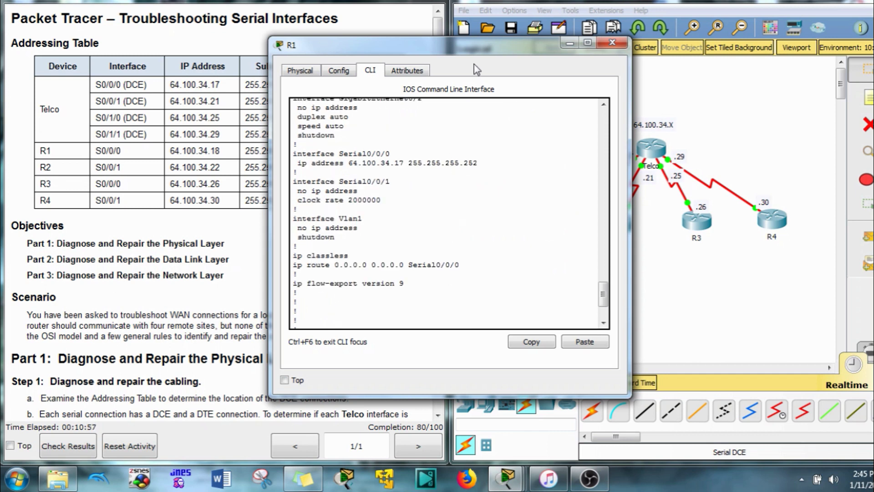
drag(478, 51, 539, 45)
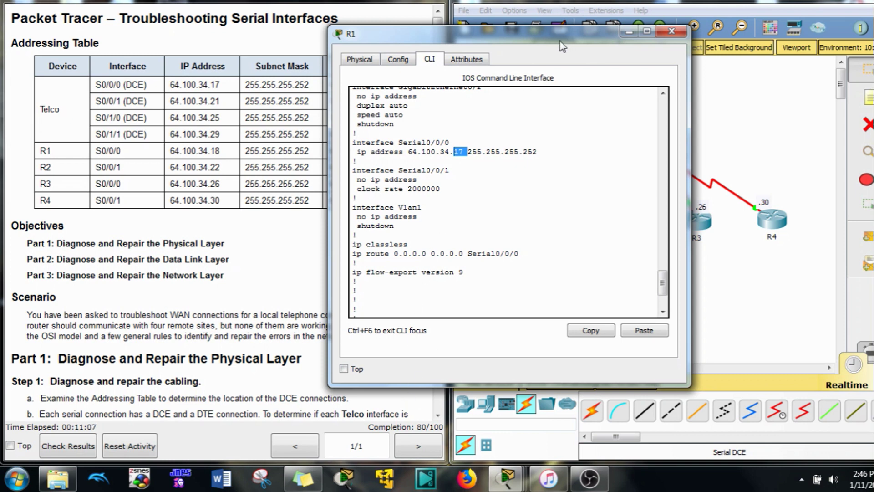
Copy Serial0/0/0's ip address line from R1's running configuration and enter configuration mode for interface s0/0/0.
drag(519, 200, 358, 151)
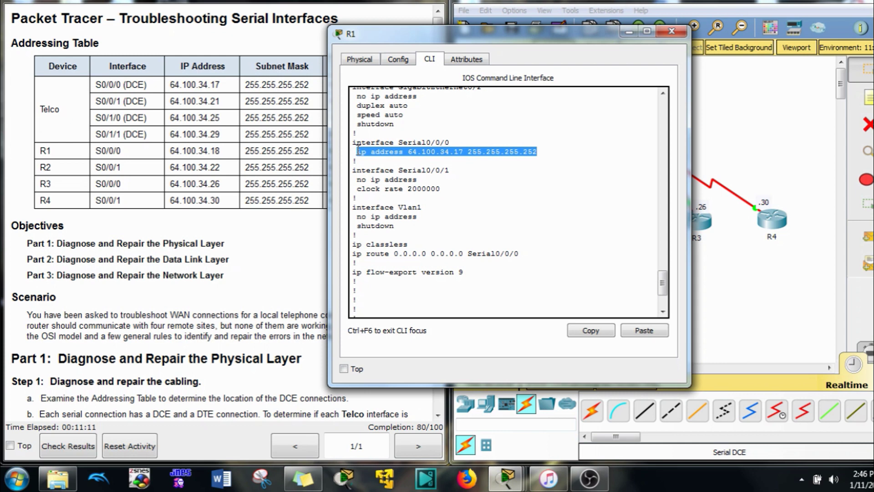
click(609, 334)
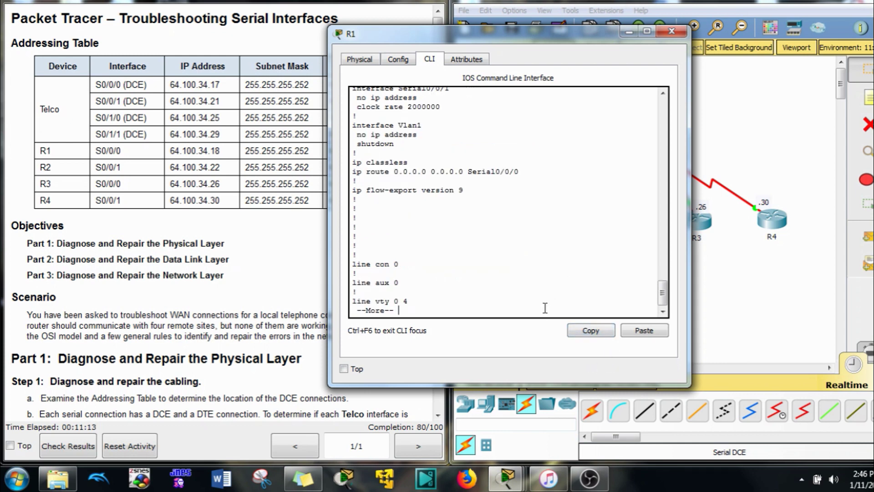
key(Return)
key(Return)
text(conf)
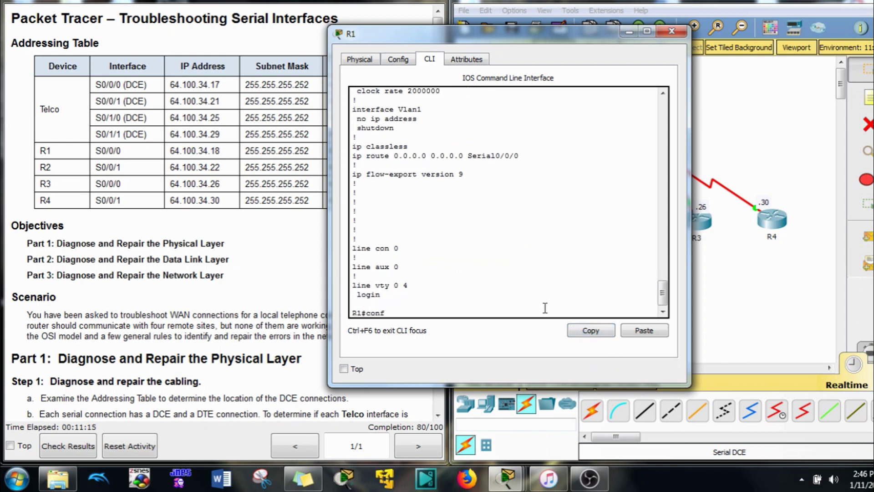
text( t)
key(Return)
text(int s0/0)
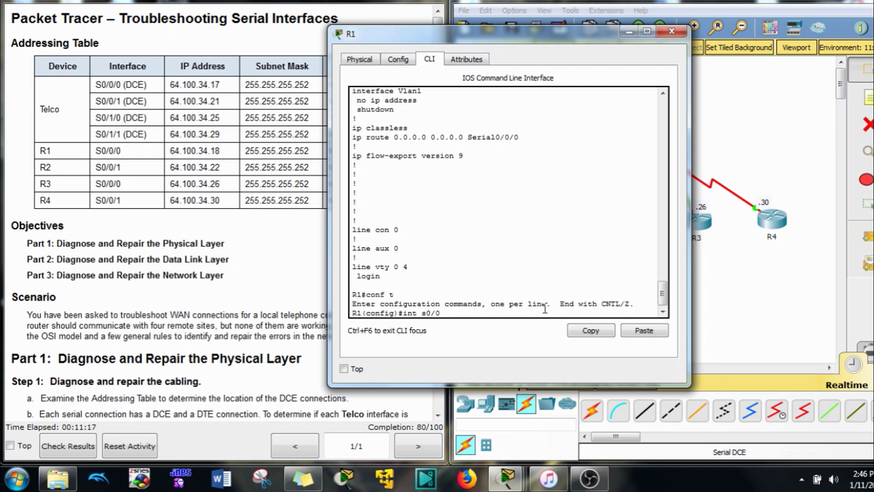
text(/0)
key(Return)
Set R1's s0/0/0 address to 64.100.34.18 255.255.255.252 by editing the copied line, and move the R1 window off the topology.
click(633, 331)
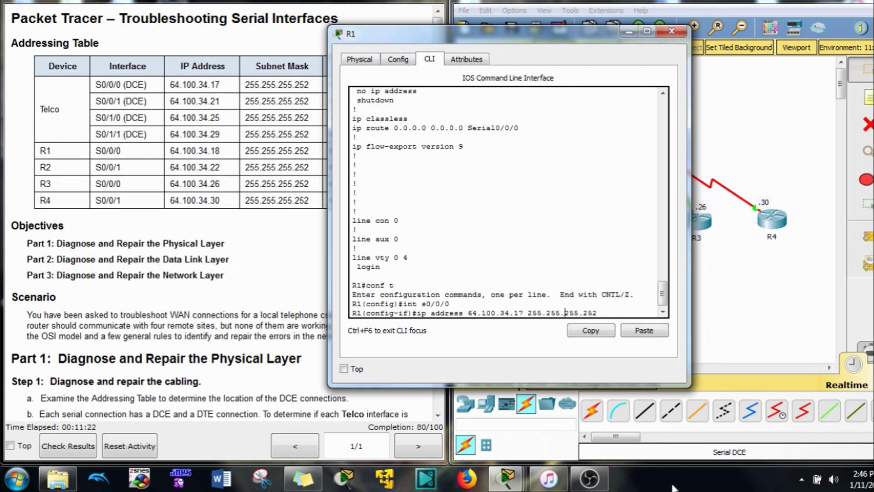
key(Left)
key(Left)
key(Left)
key(Left)
key(Left)
key(Left)
key(Left)
key(Left)
key(Left)
key(Left)
key(Left)
key(Left)
key(Left)
key(Left)
key(Left)
key(Left)
key(BackSpace)
text(8)
key(Return)
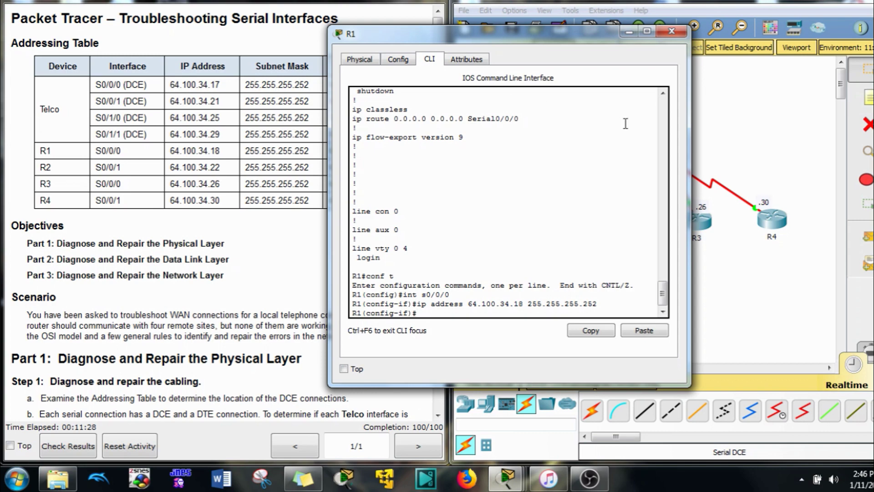
drag(602, 41, 359, 17)
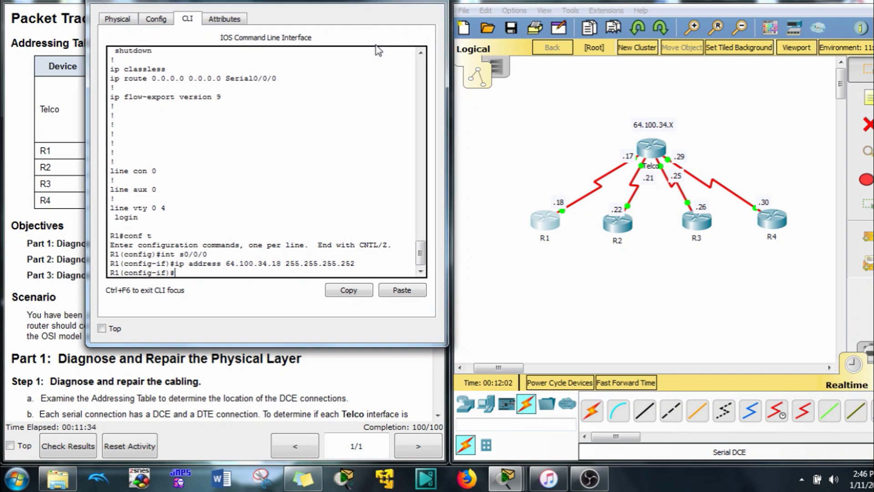